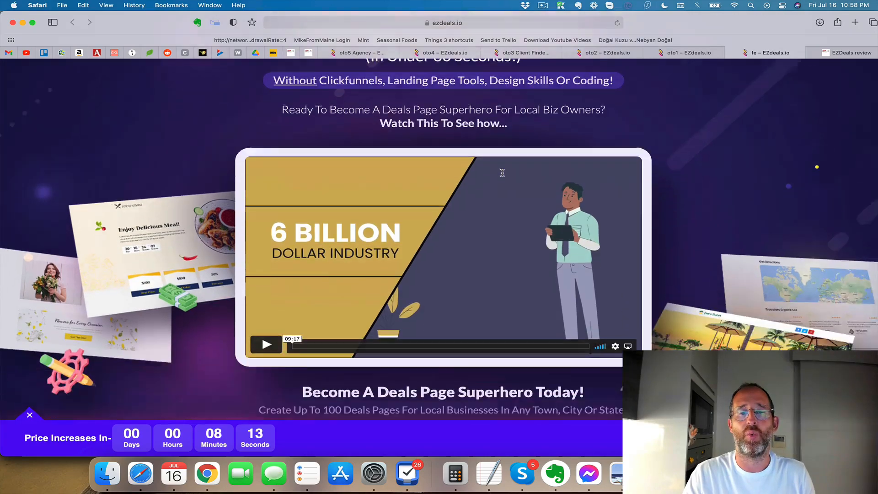
Examine the sales page's opening pitch and the feature callouts surrounding the sample spa deals page.
{"action": "scroll", "coordinate": [503, 172], "scroll_direction": "up", "scroll_amount": 5}
{"action": "scroll", "coordinate": [503, 173], "scroll_direction": "up", "scroll_amount": 5}
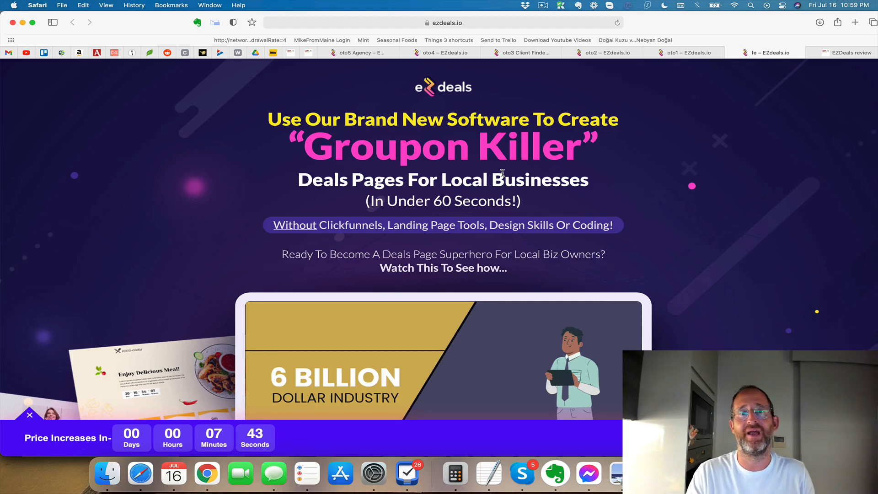
{"action": "scroll", "coordinate": [503, 172], "scroll_direction": "down", "scroll_amount": 15}
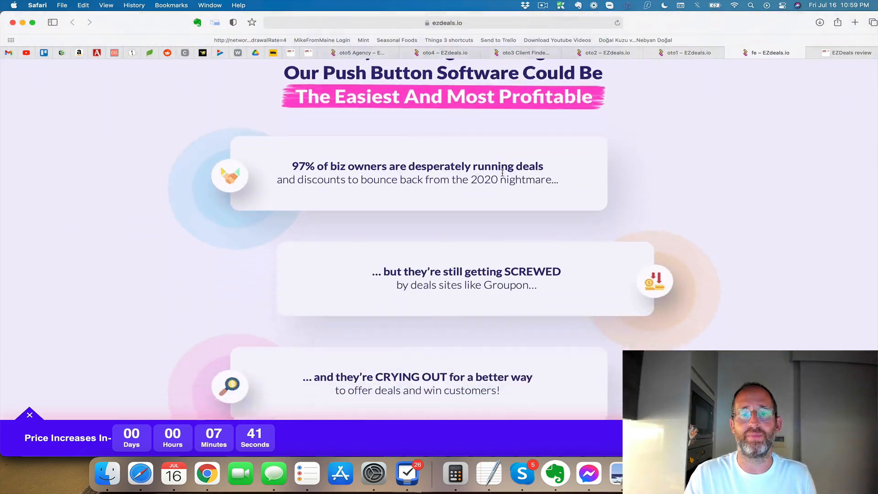
{"action": "scroll", "coordinate": [503, 173], "scroll_direction": "down", "scroll_amount": 15}
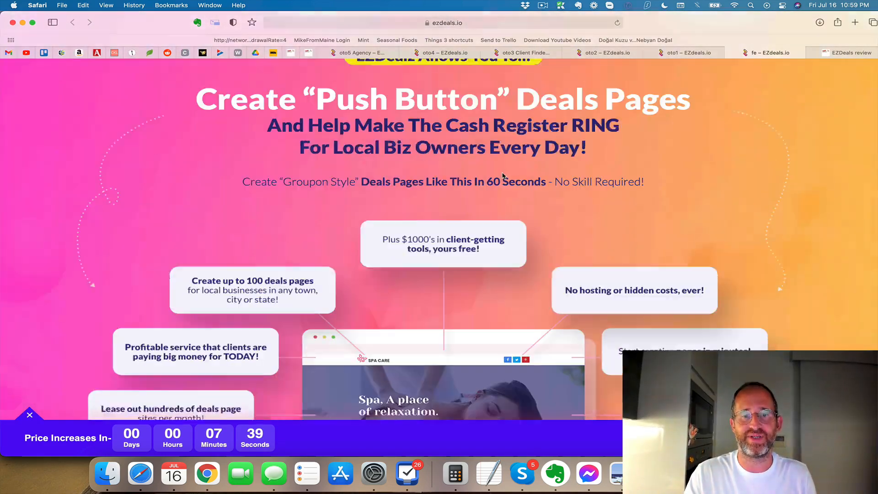
{"action": "scroll", "coordinate": [503, 176], "scroll_direction": "down", "scroll_amount": 3}
{"action": "scroll", "coordinate": [502, 172], "scroll_direction": "up", "scroll_amount": 3}
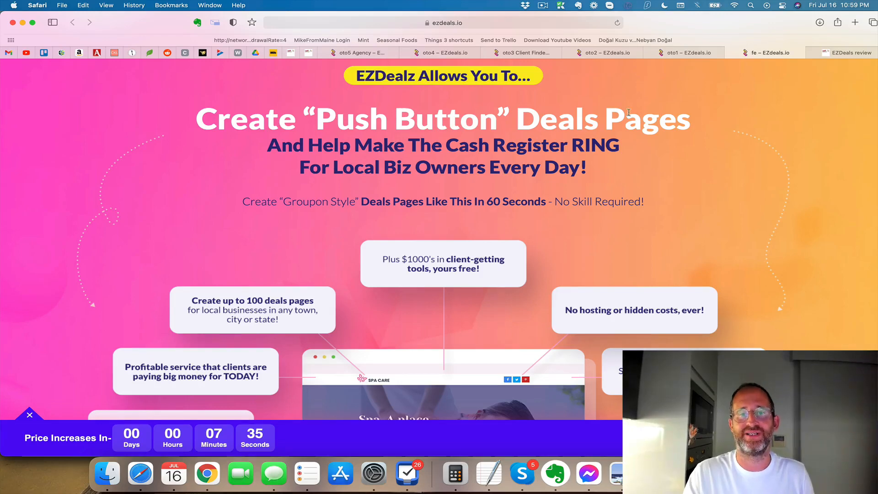
{"action": "scroll", "coordinate": [435, 137], "scroll_direction": "down", "scroll_amount": 3}
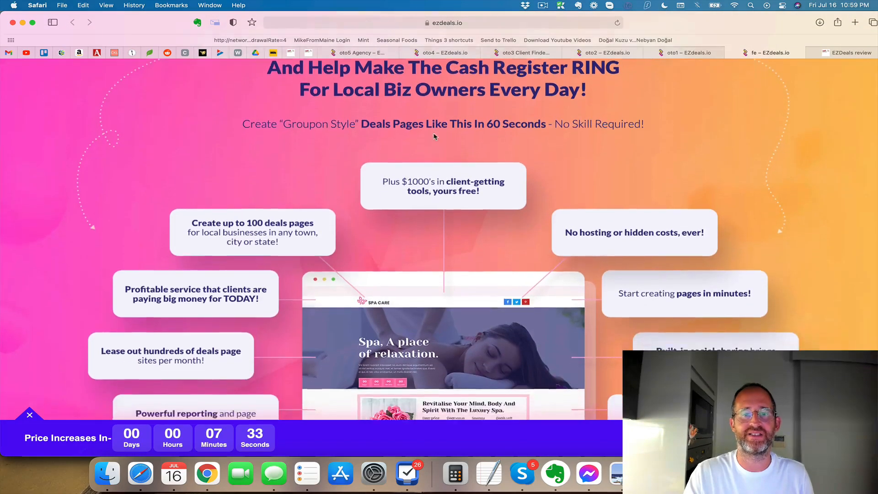
{"action": "scroll", "coordinate": [434, 136], "scroll_direction": "down", "scroll_amount": 2}
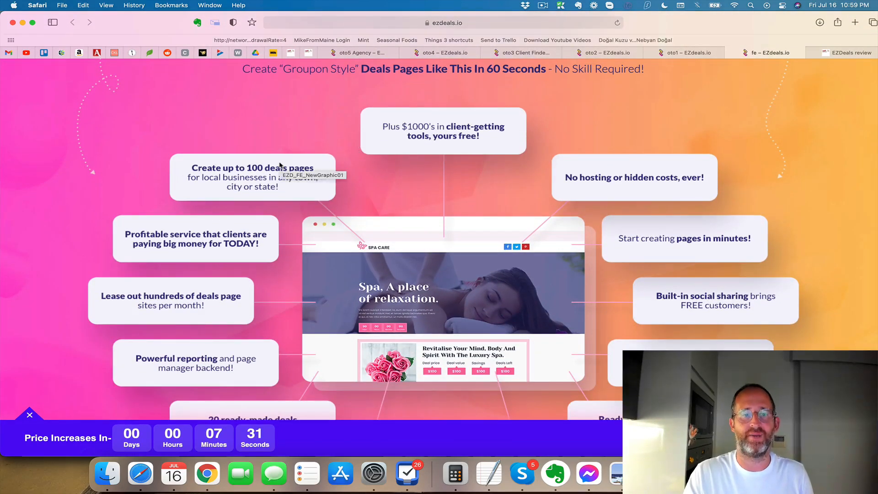
{"action": "scroll", "coordinate": [238, 163], "scroll_direction": "down", "scroll_amount": 4}
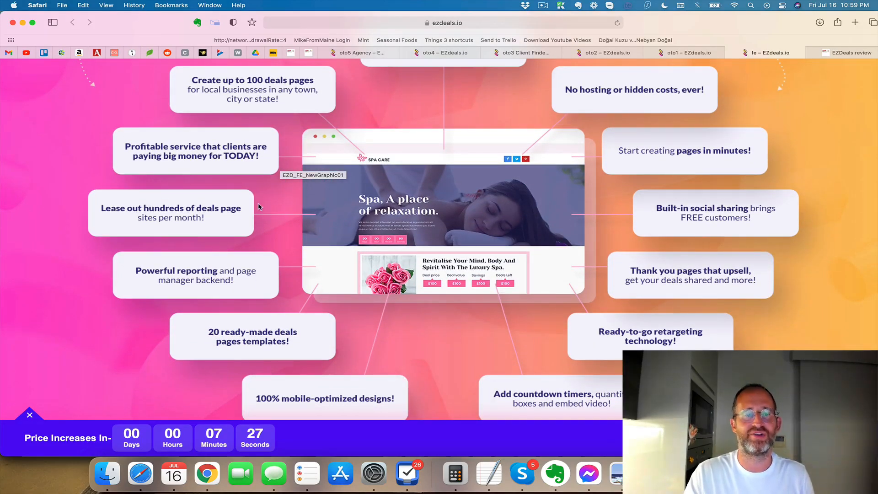
{"action": "scroll", "coordinate": [287, 272], "scroll_direction": "down", "scroll_amount": 3}
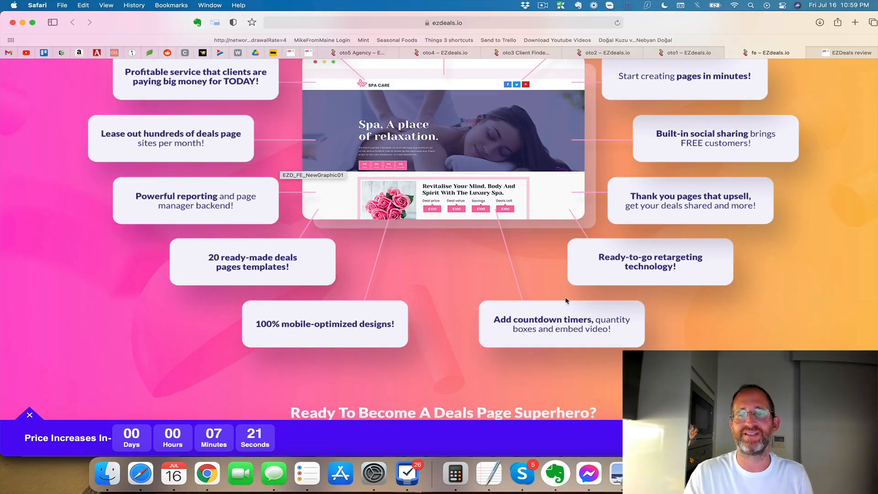
{"action": "scroll", "coordinate": [567, 300], "scroll_direction": "up", "scroll_amount": 2}
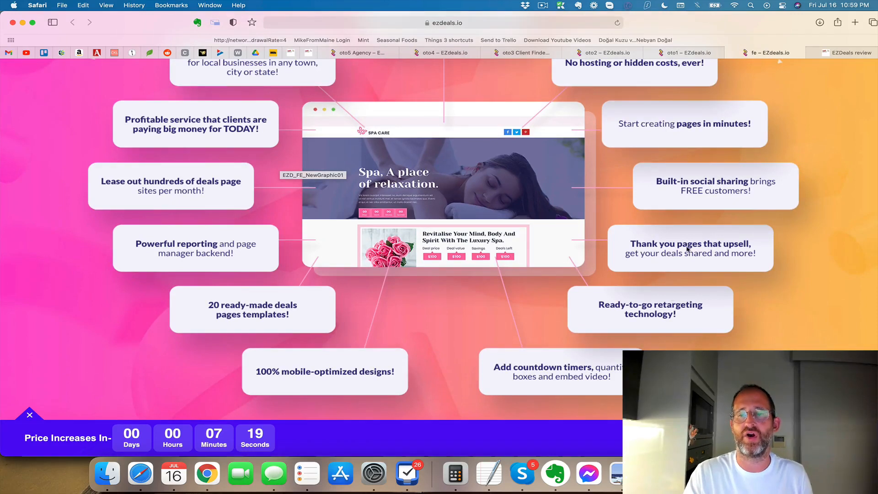
{"action": "scroll", "coordinate": [687, 248], "scroll_direction": "up", "scroll_amount": 1}
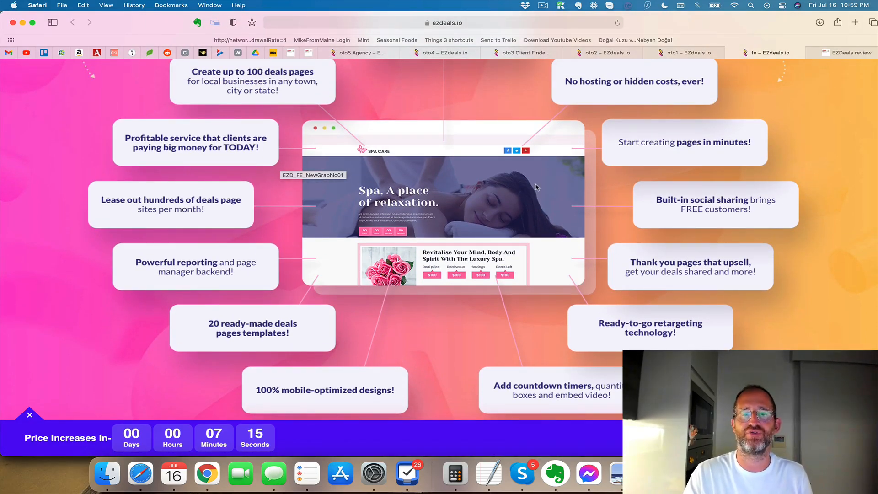
{"action": "scroll", "coordinate": [640, 140], "scroll_direction": "up", "scroll_amount": 2}
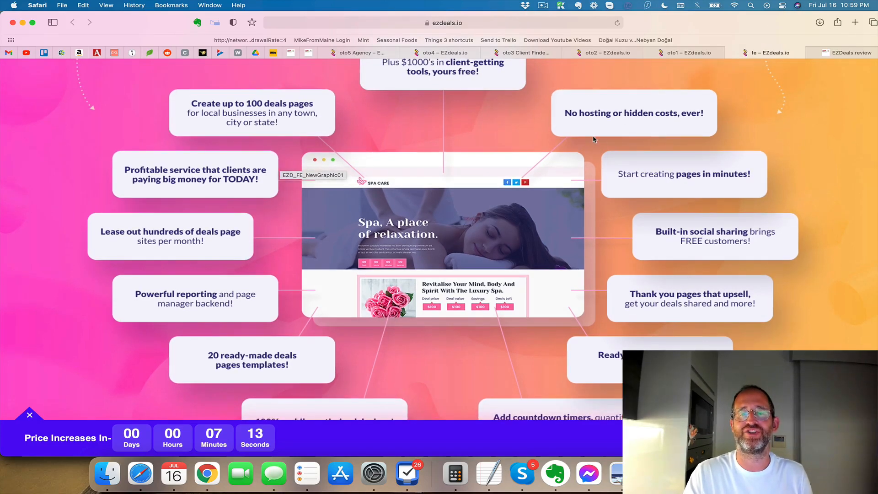
Read the sales page's sections on Groupon's drawbacks, the café owner's story and the freelance coupon page job listings.
{"action": "scroll", "coordinate": [593, 139], "scroll_direction": "down", "scroll_amount": 15}
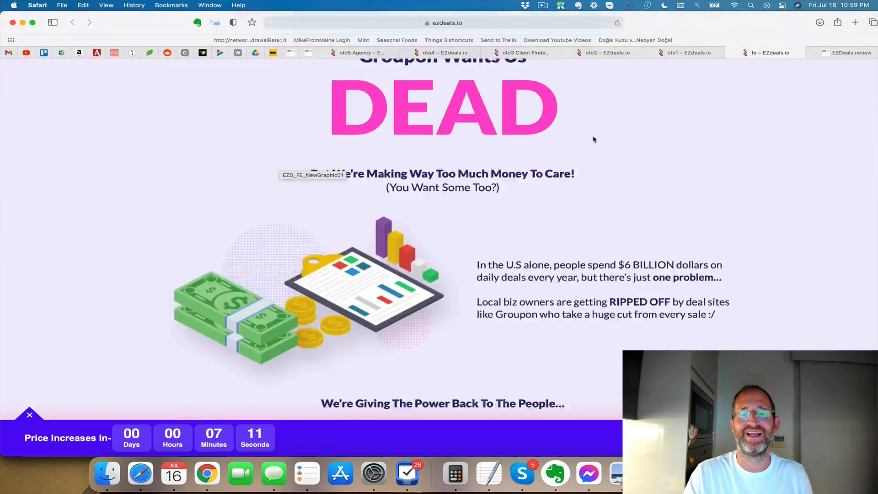
{"action": "scroll", "coordinate": [593, 139], "scroll_direction": "down", "scroll_amount": 15}
{"action": "scroll", "coordinate": [594, 140], "scroll_direction": "up", "scroll_amount": 5}
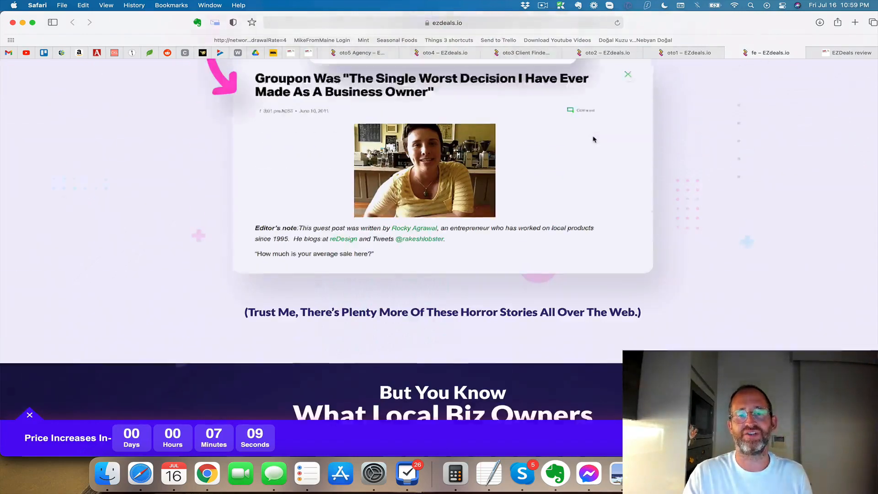
{"action": "scroll", "coordinate": [593, 140], "scroll_direction": "up", "scroll_amount": 1}
{"action": "scroll", "coordinate": [594, 139], "scroll_direction": "down", "scroll_amount": 10}
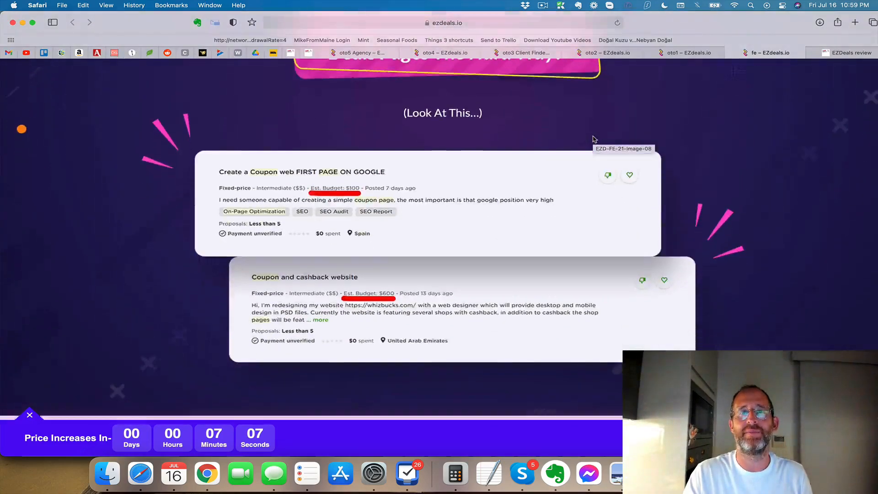
{"action": "scroll", "coordinate": [594, 140], "scroll_direction": "up", "scroll_amount": 11}
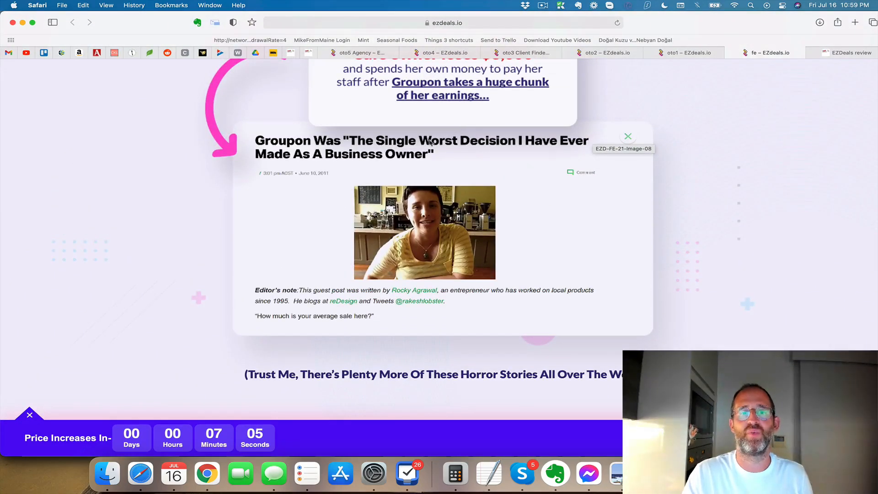
{"action": "scroll", "coordinate": [407, 140], "scroll_direction": "down", "scroll_amount": 10}
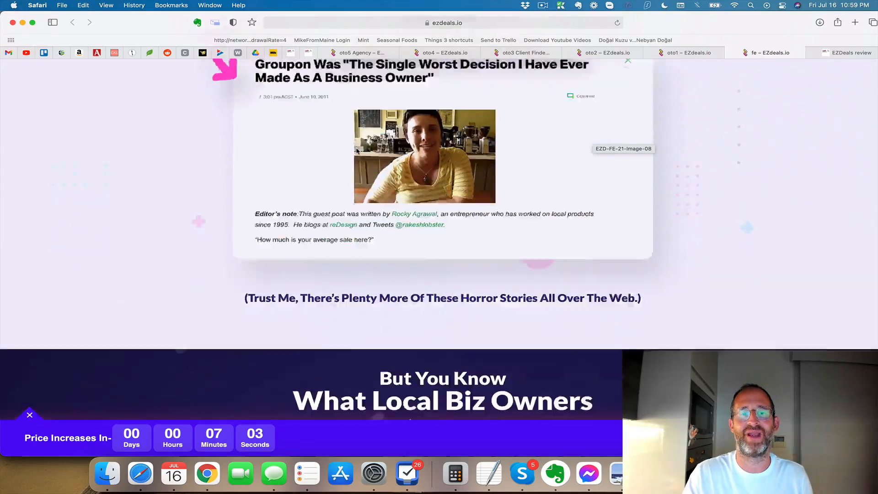
{"action": "scroll", "coordinate": [357, 151], "scroll_direction": "down", "scroll_amount": 15}
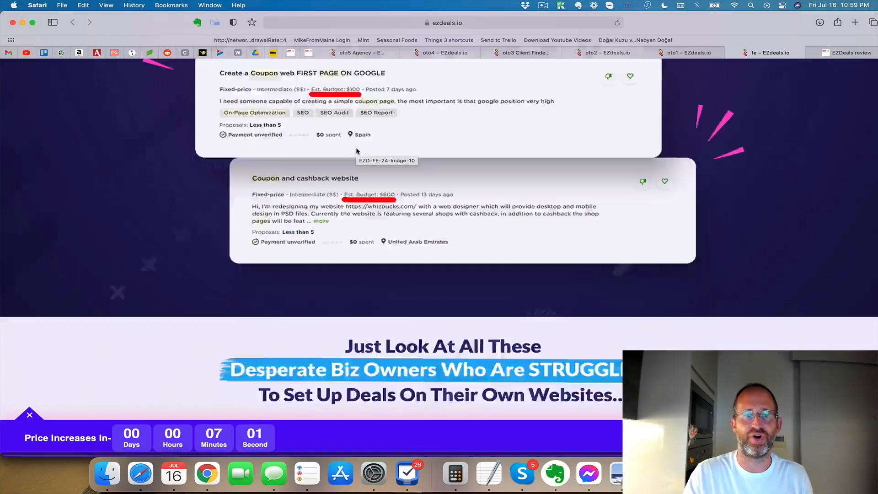
Skim the rest of the sales page, from the sample deal page designs to the frequently asked questions.
{"action": "scroll", "coordinate": [357, 151], "scroll_direction": "up", "scroll_amount": 10}
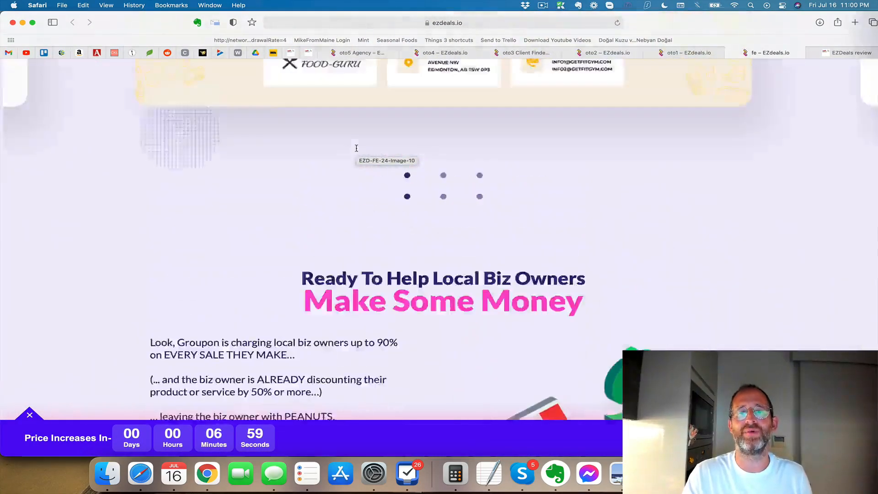
{"action": "scroll", "coordinate": [358, 151], "scroll_direction": "down", "scroll_amount": 2}
{"action": "scroll", "coordinate": [358, 151], "scroll_direction": "down", "scroll_amount": 15}
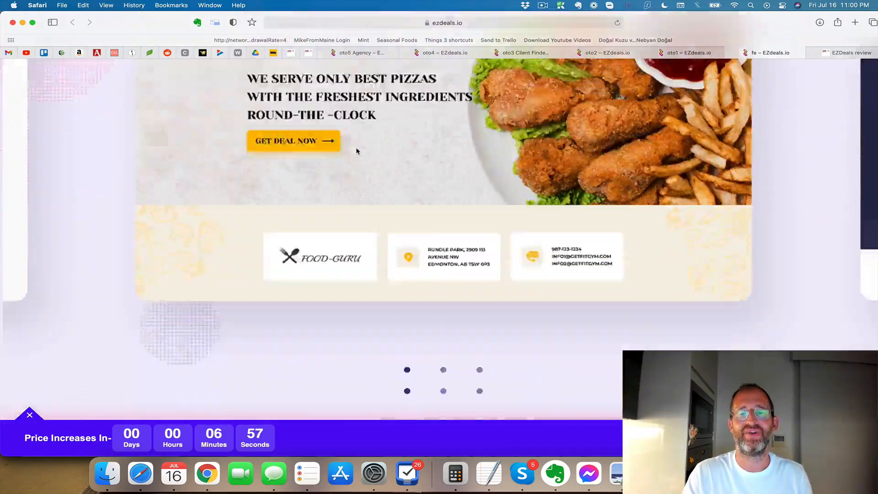
{"action": "scroll", "coordinate": [358, 151], "scroll_direction": "down", "scroll_amount": 20}
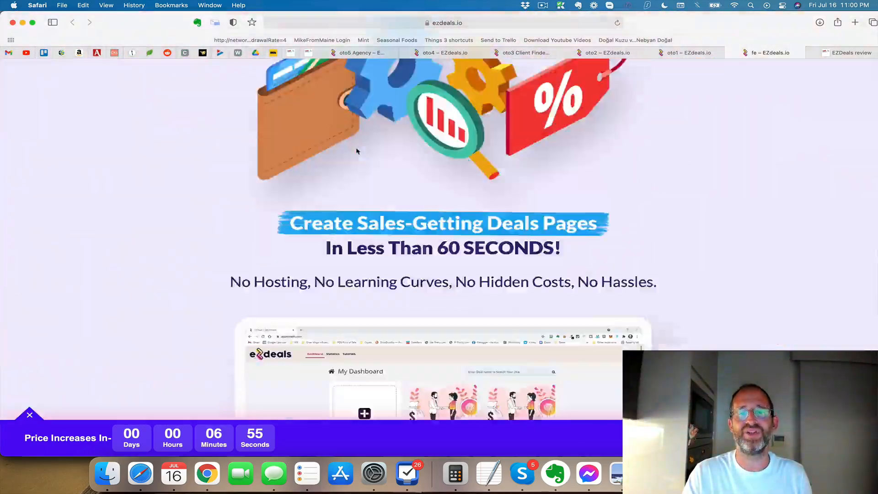
{"action": "scroll", "coordinate": [357, 151], "scroll_direction": "down", "scroll_amount": 20}
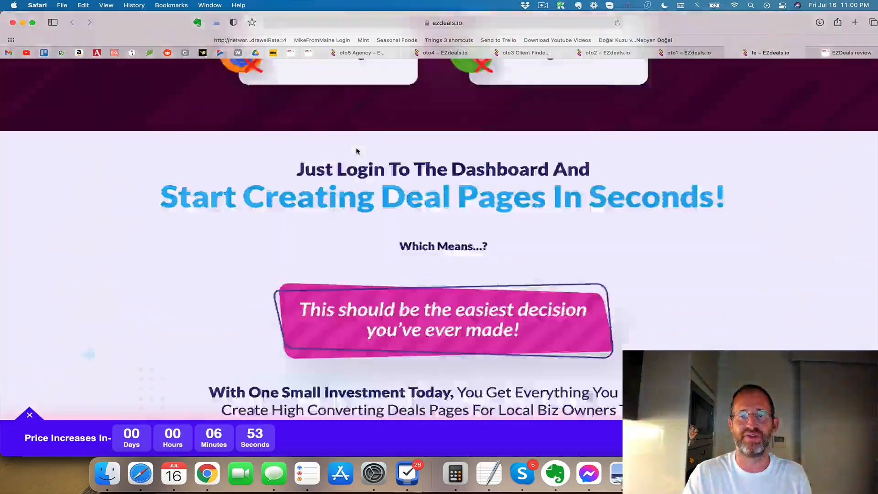
{"action": "scroll", "coordinate": [357, 151], "scroll_direction": "up", "scroll_amount": 15}
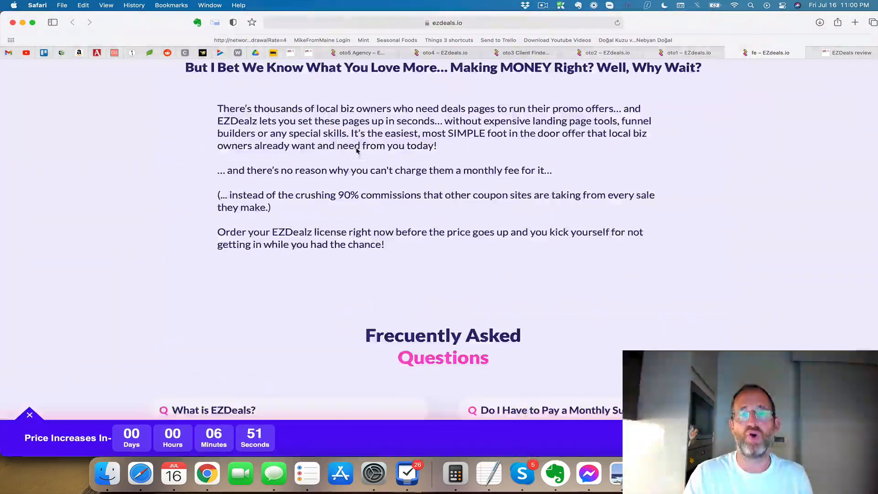
{"action": "scroll", "coordinate": [357, 151], "scroll_direction": "down", "scroll_amount": 8}
{"action": "scroll", "coordinate": [358, 151], "scroll_direction": "down", "scroll_amount": 5}
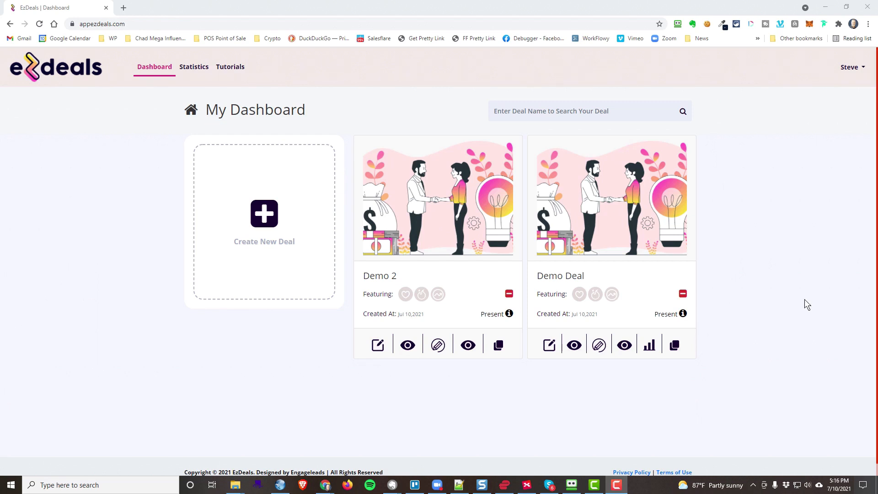
Open the EZDeals tutorials and look through the list of how-to videos on deal pages, thank you pages, cloning and statistics.
{"action": "left_click", "coordinate": [228, 72]}
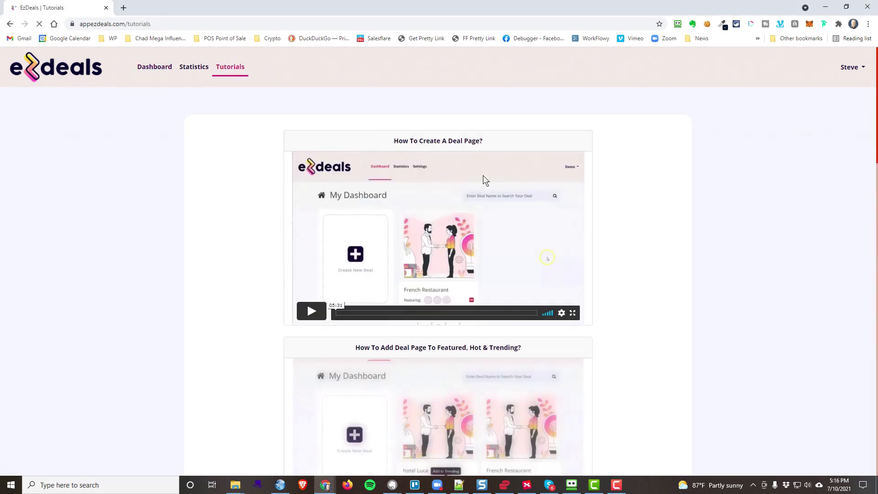
{"action": "scroll", "coordinate": [439, 206], "scroll_direction": "down", "scroll_amount": 3}
{"action": "scroll", "coordinate": [437, 210], "scroll_direction": "down", "scroll_amount": 8}
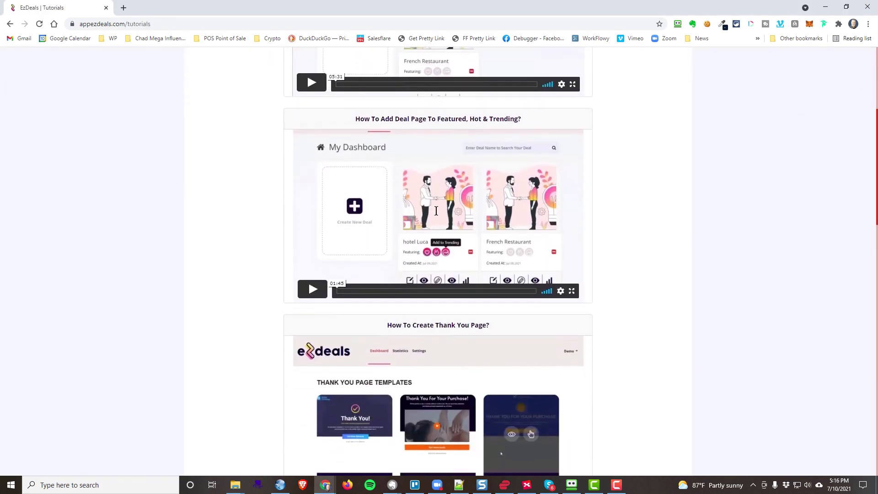
{"action": "scroll", "coordinate": [435, 213], "scroll_direction": "down", "scroll_amount": 8}
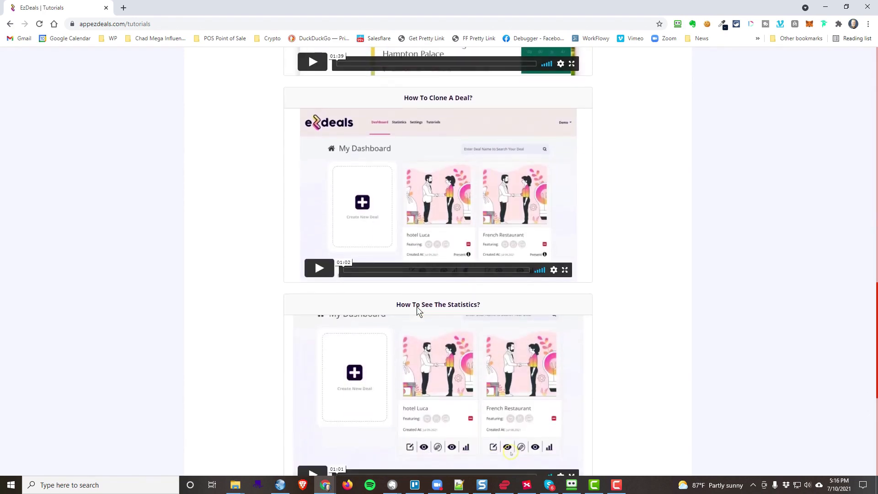
{"action": "scroll", "coordinate": [417, 307], "scroll_direction": "up", "scroll_amount": 13}
{"action": "scroll", "coordinate": [421, 311], "scroll_direction": "up", "scroll_amount": 6}
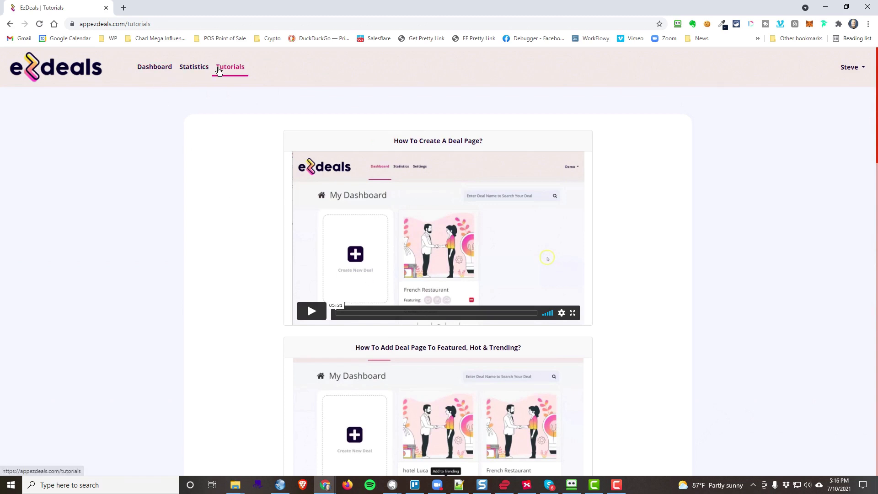
Return to the dashboard and create a new deal named "Little Louies".
{"action": "left_click", "coordinate": [155, 69]}
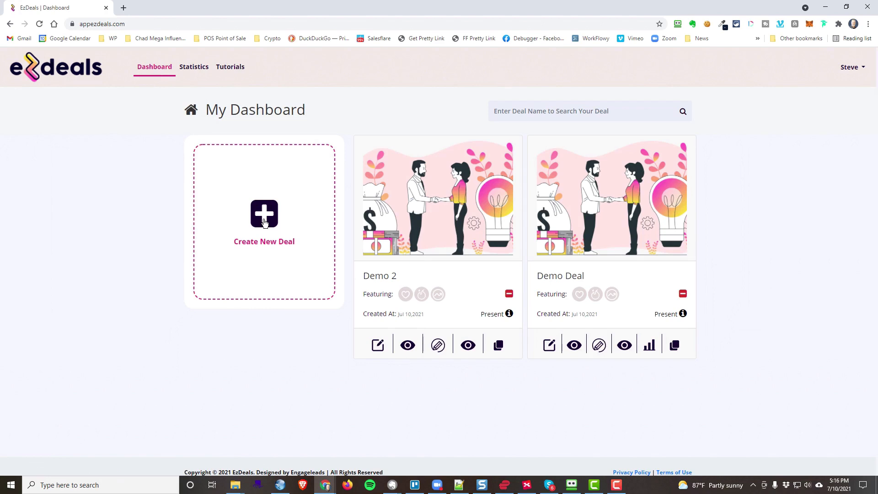
{"action": "left_click", "coordinate": [271, 240]}
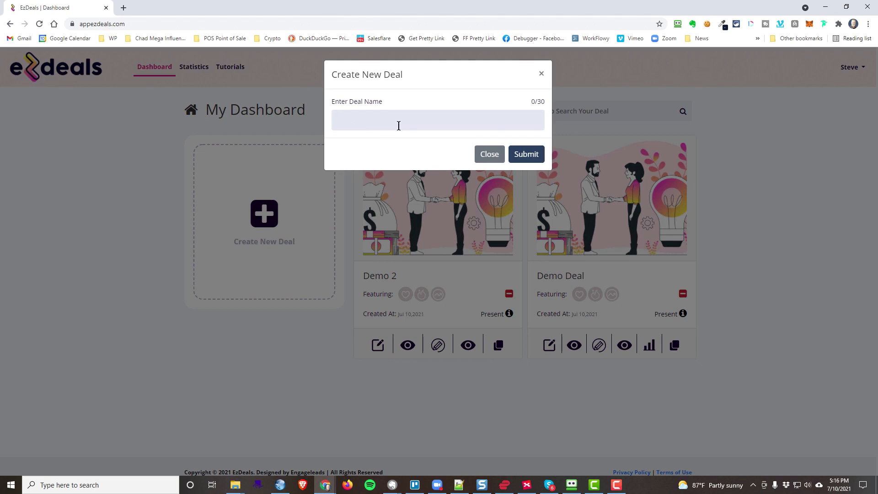
{"action": "type", "text": "Lit"}
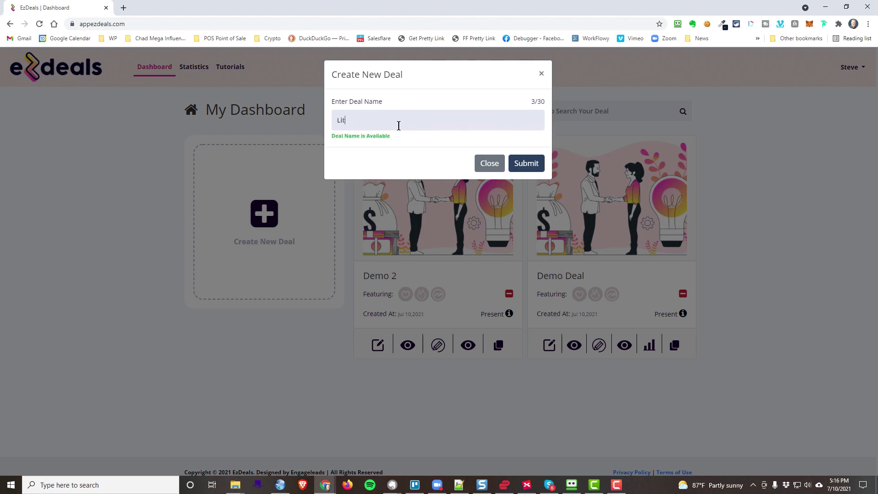
{"action": "type", "text": "tle Louies"}
{"action": "left_click", "coordinate": [526, 164]}
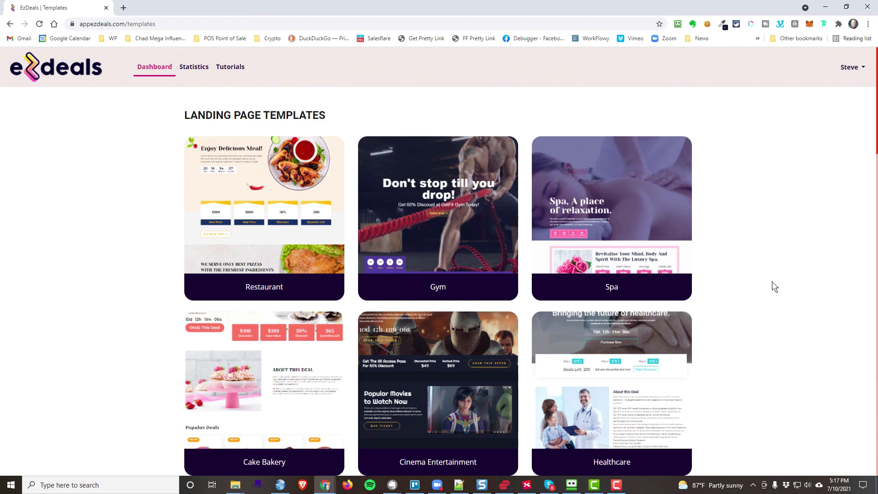
Look through the full gallery of landing page templates, from Restaurant to Window Cleaning.
{"action": "scroll", "coordinate": [760, 300], "scroll_direction": "down", "scroll_amount": 4}
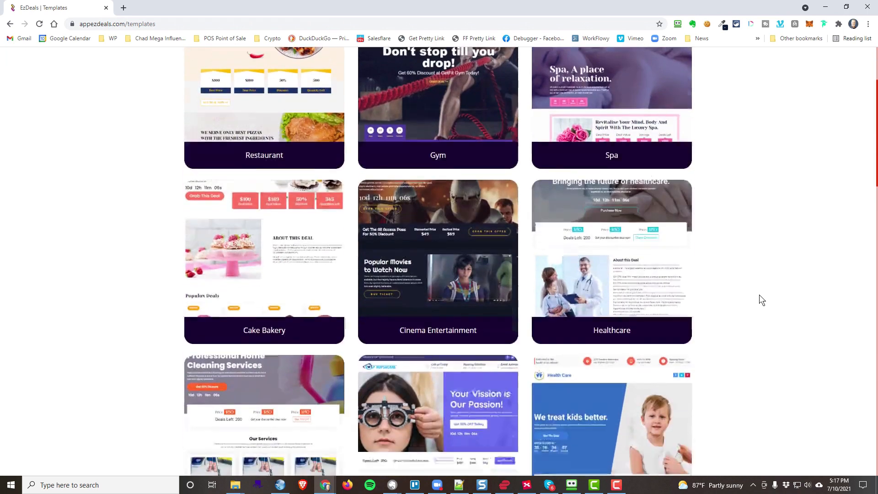
{"action": "scroll", "coordinate": [760, 300], "scroll_direction": "down", "scroll_amount": 6}
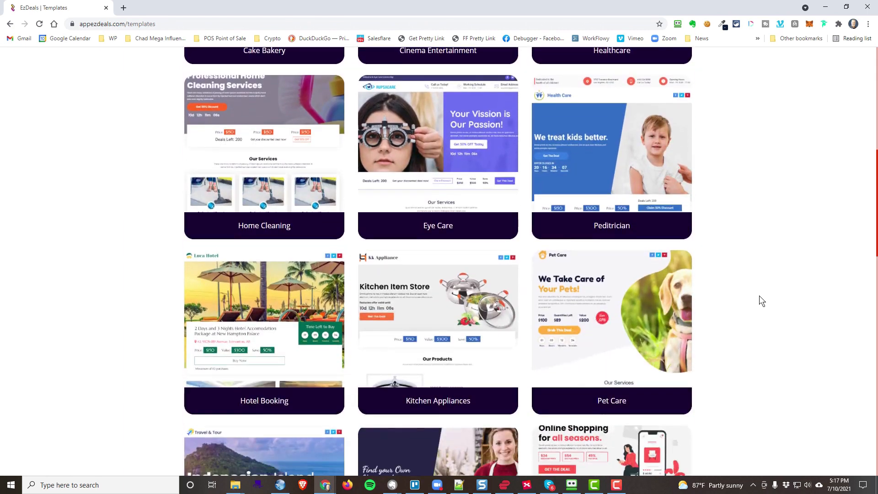
{"action": "scroll", "coordinate": [759, 301], "scroll_direction": "down", "scroll_amount": 2}
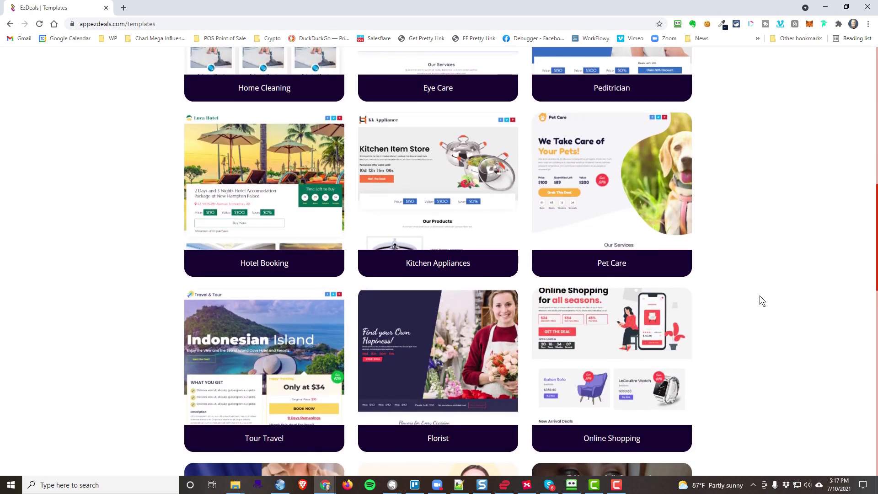
{"action": "scroll", "coordinate": [760, 300], "scroll_direction": "down", "scroll_amount": 5}
{"action": "scroll", "coordinate": [755, 307], "scroll_direction": "down", "scroll_amount": 4}
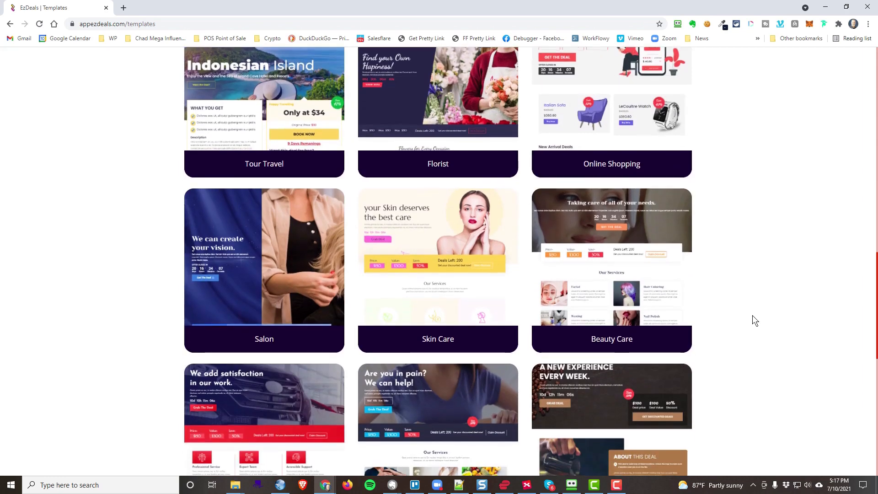
{"action": "scroll", "coordinate": [754, 320], "scroll_direction": "down", "scroll_amount": 4}
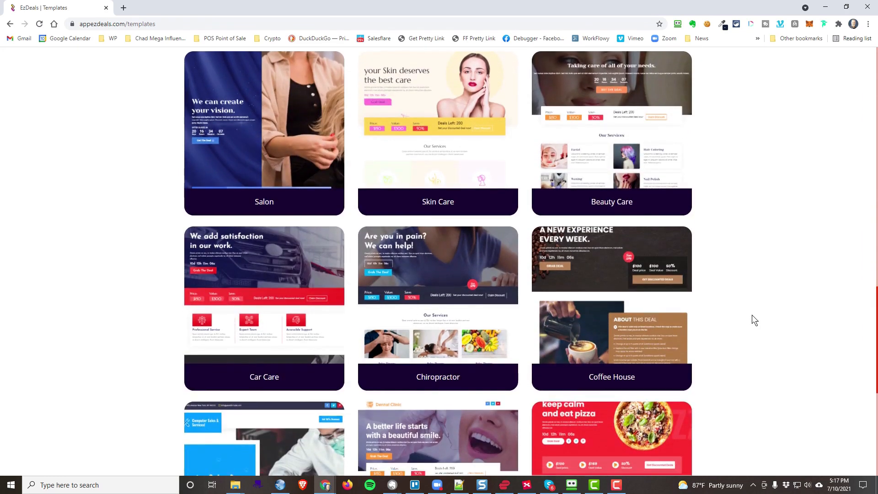
{"action": "scroll", "coordinate": [754, 320], "scroll_direction": "down", "scroll_amount": 3}
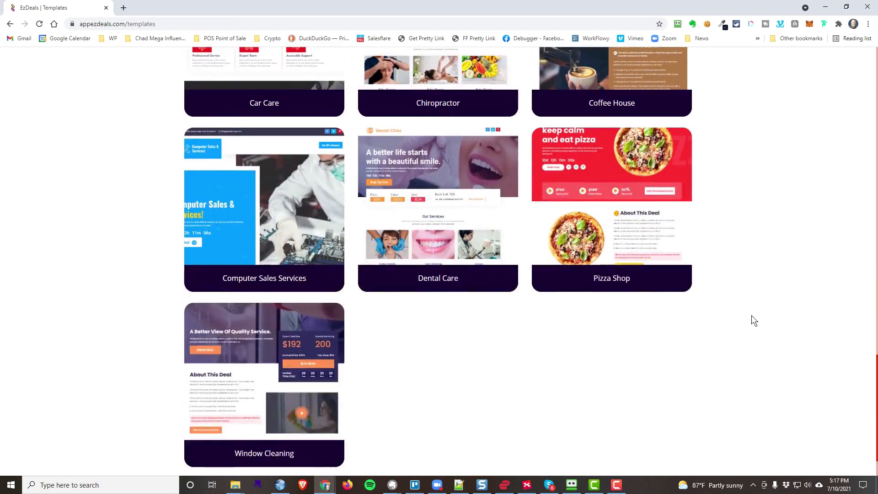
{"action": "scroll", "coordinate": [737, 345], "scroll_direction": "up", "scroll_amount": 4}
{"action": "scroll", "coordinate": [737, 345], "scroll_direction": "up", "scroll_amount": 20}
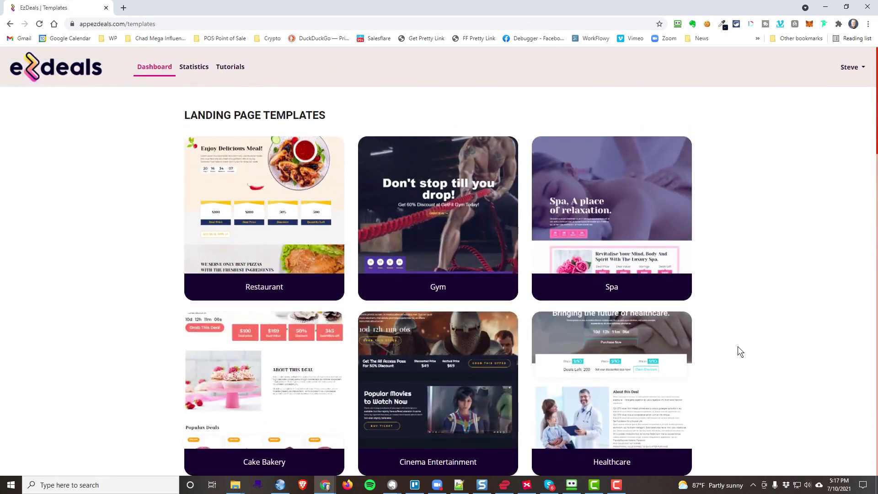
Preview the Restaurant template and choose it for the deal's landing page.
{"action": "mouse_move", "coordinate": [254, 237]}
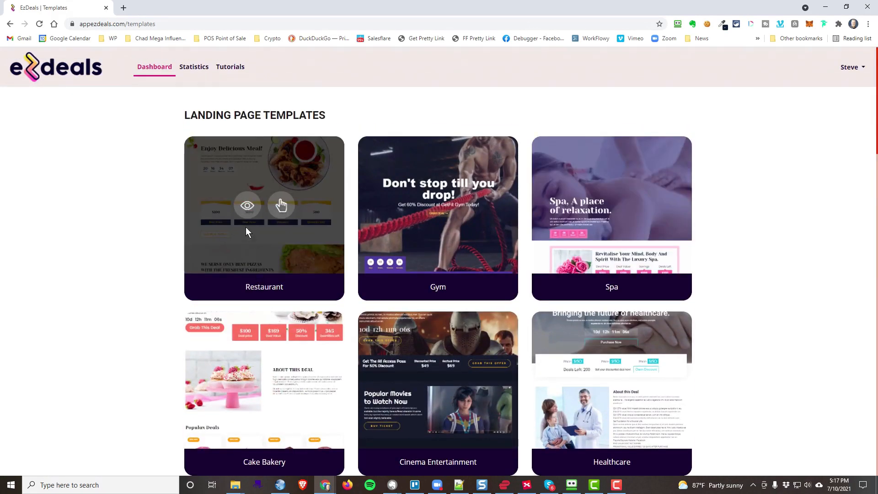
{"action": "left_click", "coordinate": [248, 206]}
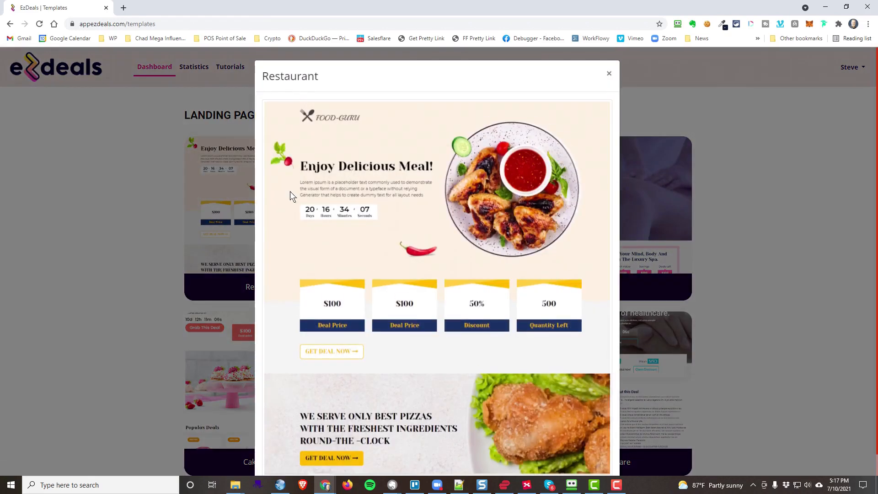
{"action": "scroll", "coordinate": [378, 213], "scroll_direction": "down", "scroll_amount": 1}
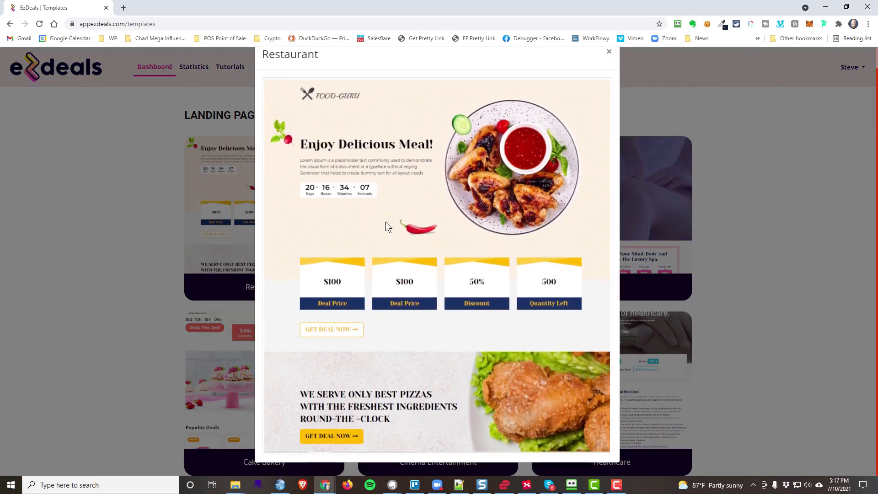
{"action": "scroll", "coordinate": [415, 215], "scroll_direction": "up", "scroll_amount": 1}
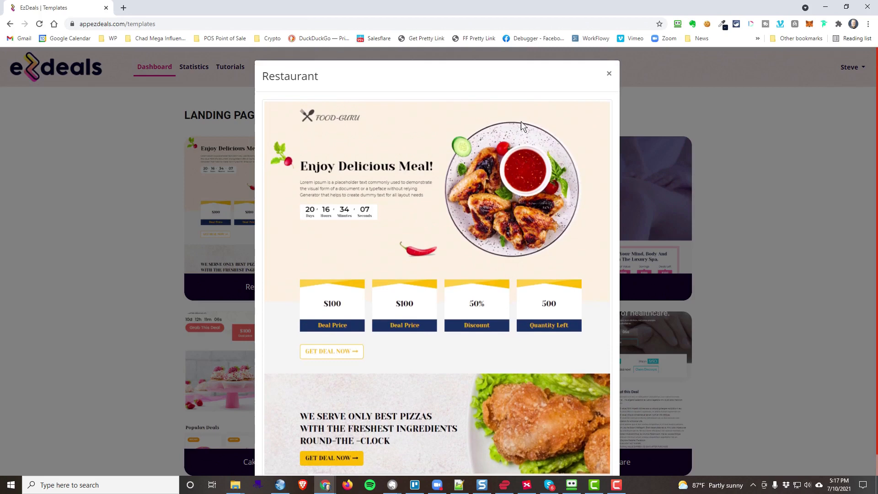
{"action": "left_click", "coordinate": [610, 76]}
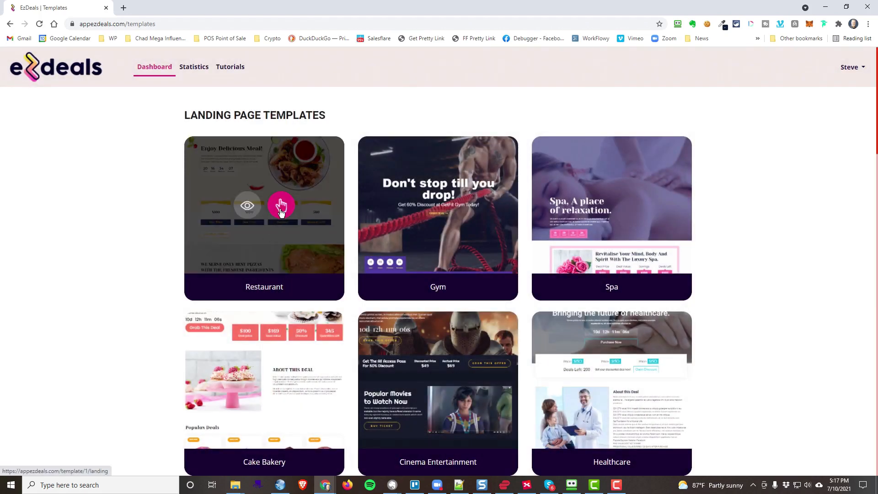
{"action": "left_click", "coordinate": [280, 207]}
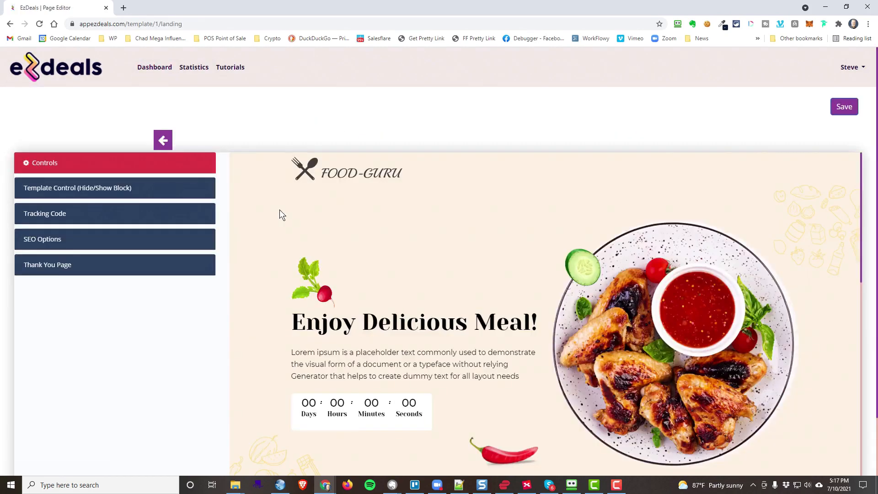
Save and publish the landing page, and copy its publish link.
{"action": "left_click", "coordinate": [849, 107]}
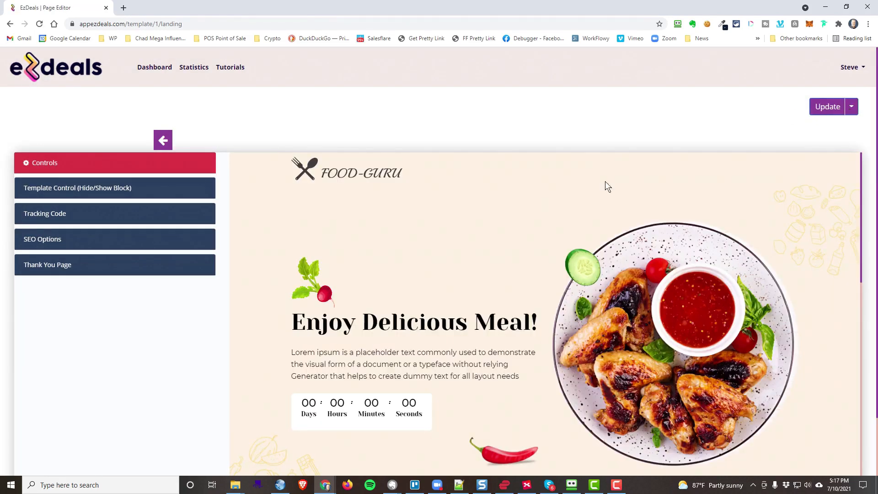
{"action": "left_click", "coordinate": [853, 107]}
{"action": "left_click", "coordinate": [844, 129]}
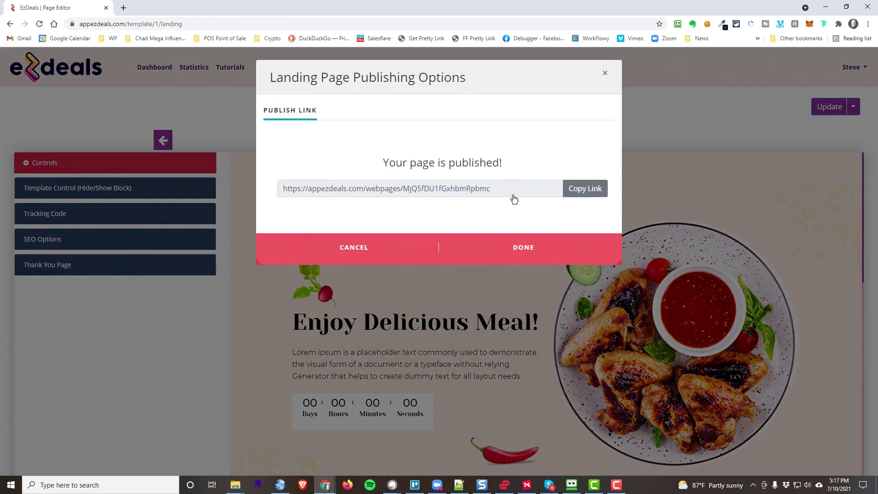
{"action": "left_click", "coordinate": [576, 199]}
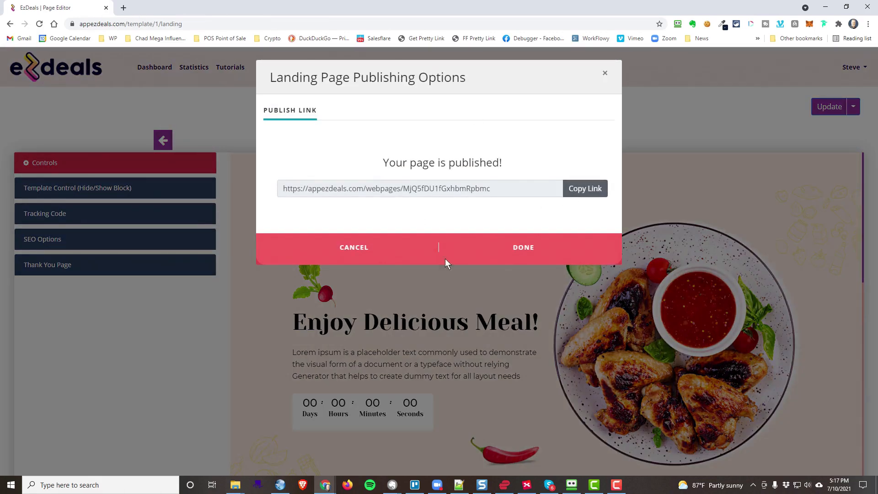
Open the published page in a new browser tab and examine its banner, deal price boxes and pizza section.
{"action": "left_click", "coordinate": [124, 8]}
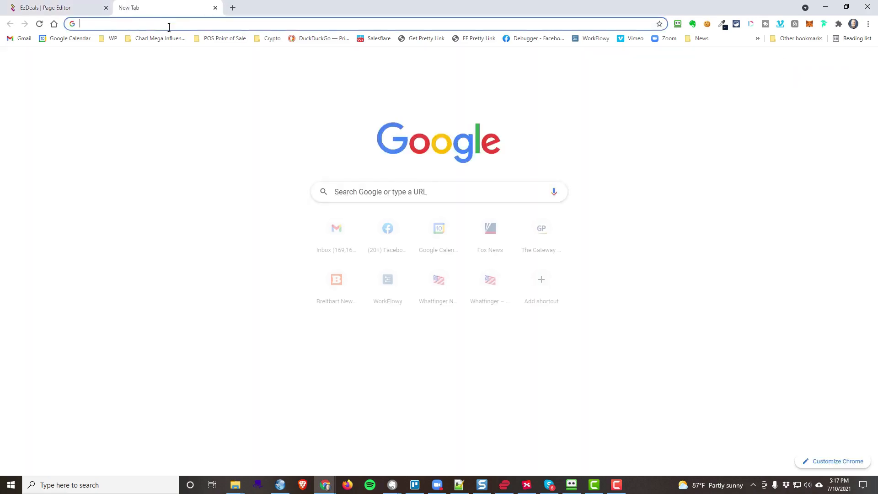
{"action": "key", "text": "ctrl+v"}
{"action": "key", "text": "Return"}
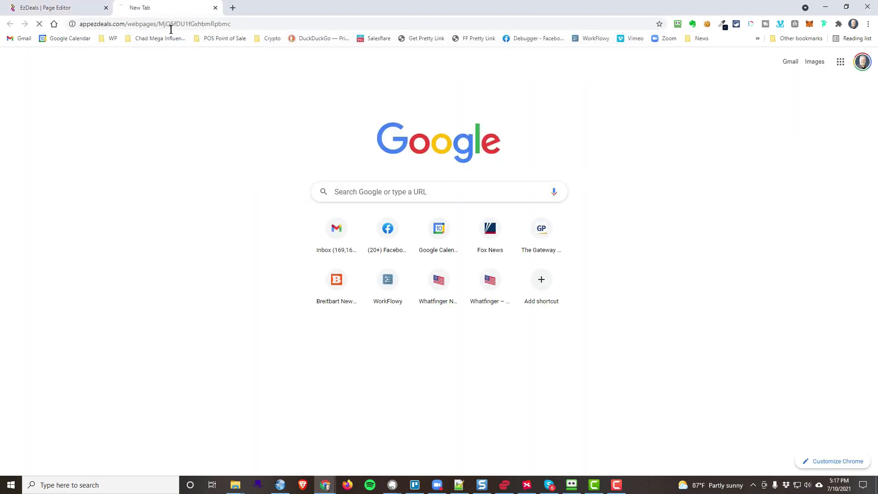
{"action": "scroll", "coordinate": [504, 285], "scroll_direction": "down", "scroll_amount": 10}
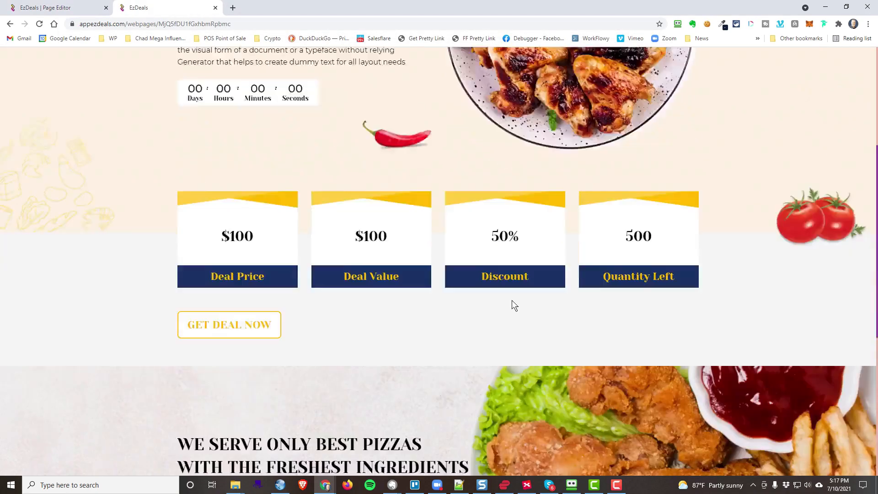
{"action": "scroll", "coordinate": [499, 327], "scroll_direction": "up", "scroll_amount": 10}
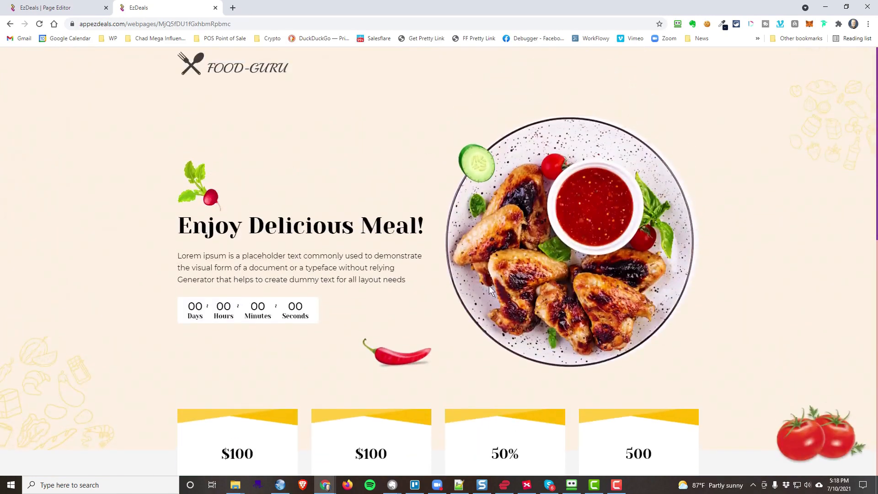
{"action": "scroll", "coordinate": [399, 268], "scroll_direction": "down", "scroll_amount": 6}
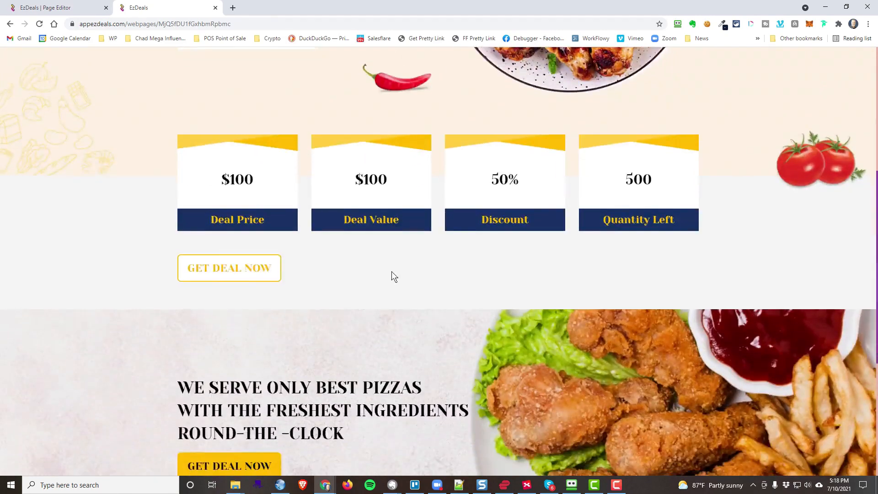
{"action": "scroll", "coordinate": [393, 270], "scroll_direction": "up", "scroll_amount": 7}
Return to the page editor and replace the Food-Guru logo with lllogo-trans.png from the saved images.
{"action": "left_click", "coordinate": [91, 11]}
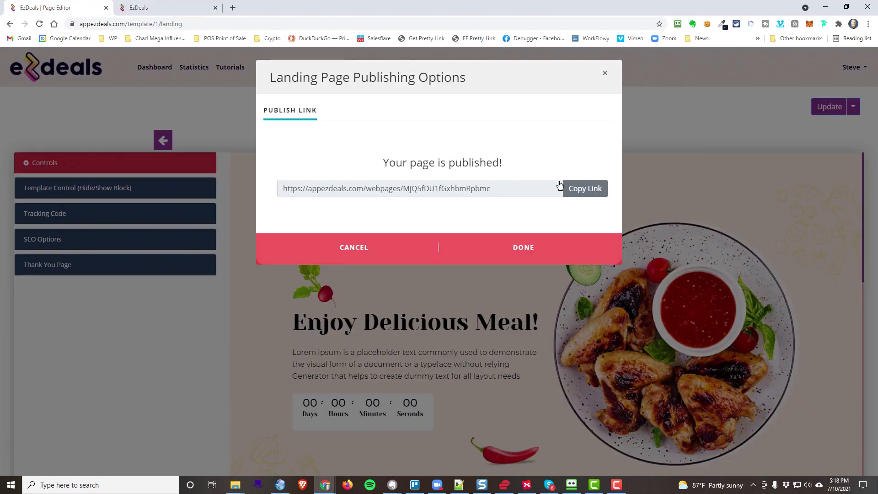
{"action": "left_click", "coordinate": [605, 73]}
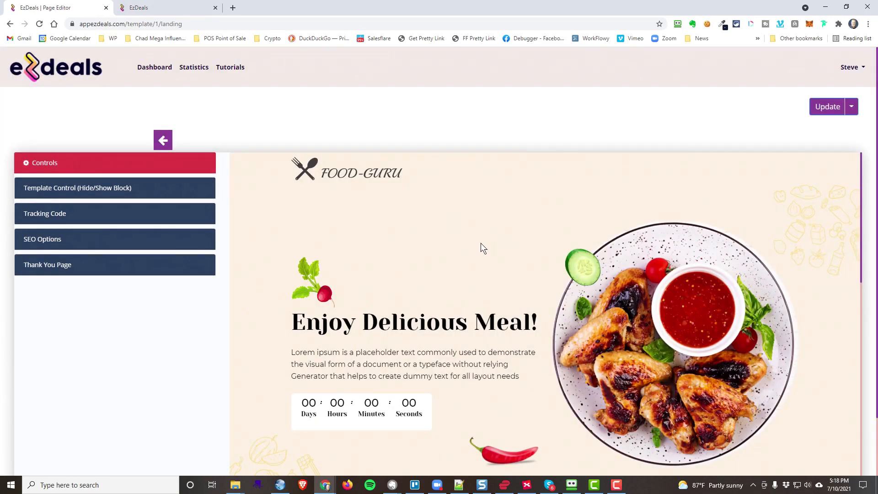
{"action": "left_click", "coordinate": [347, 172]}
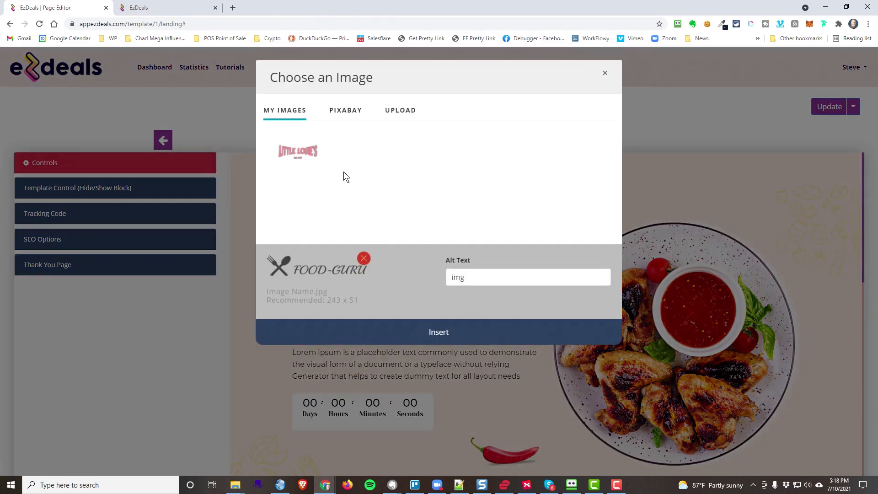
{"action": "left_click", "coordinate": [301, 153]}
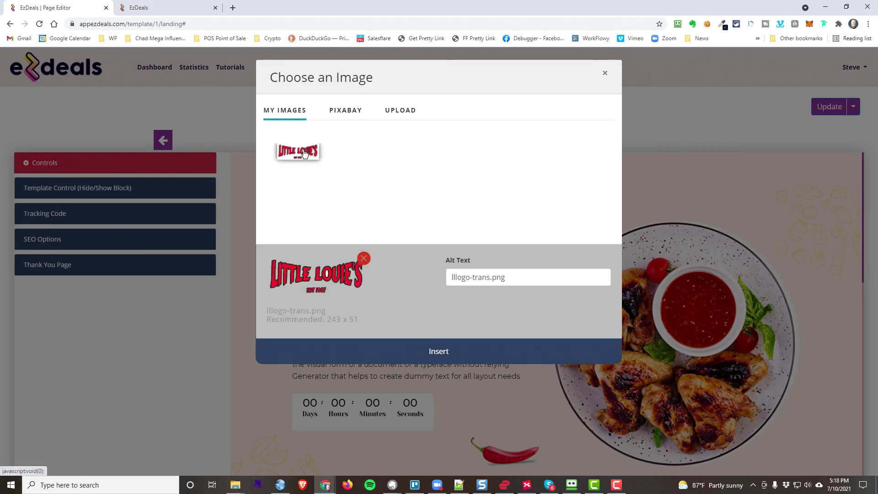
{"action": "left_click", "coordinate": [441, 356]}
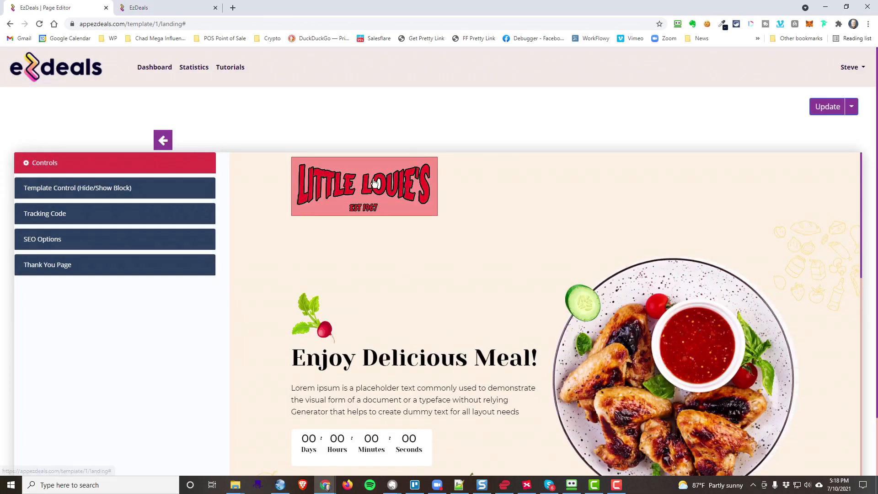
Open the chicken wings plate image for replacement and search Pixabay for "hot dog and fries".
{"action": "scroll", "coordinate": [406, 280], "scroll_direction": "down", "scroll_amount": 3}
{"action": "scroll", "coordinate": [406, 280], "scroll_direction": "up", "scroll_amount": 3}
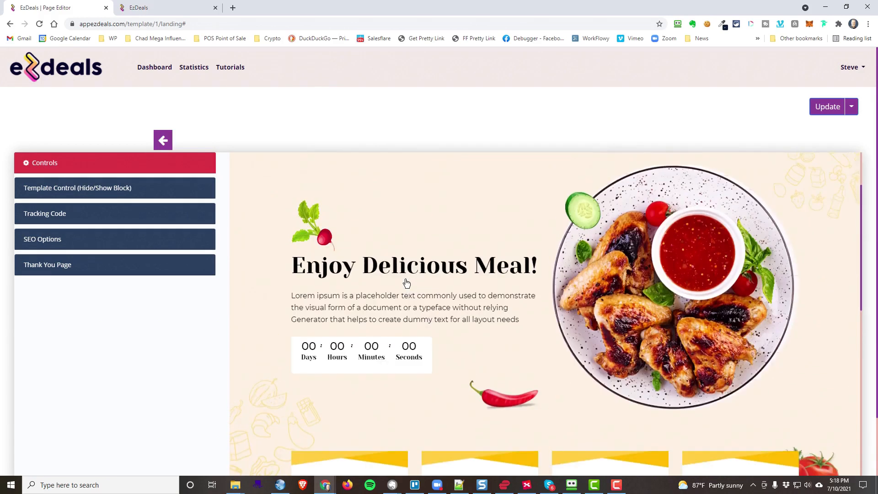
{"action": "scroll", "coordinate": [630, 393], "scroll_direction": "down", "scroll_amount": 2}
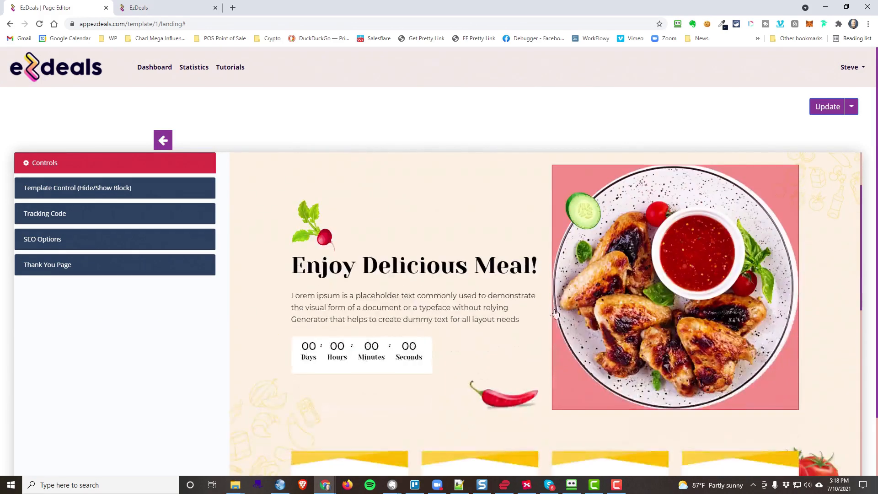
{"action": "left_click", "coordinate": [634, 285]}
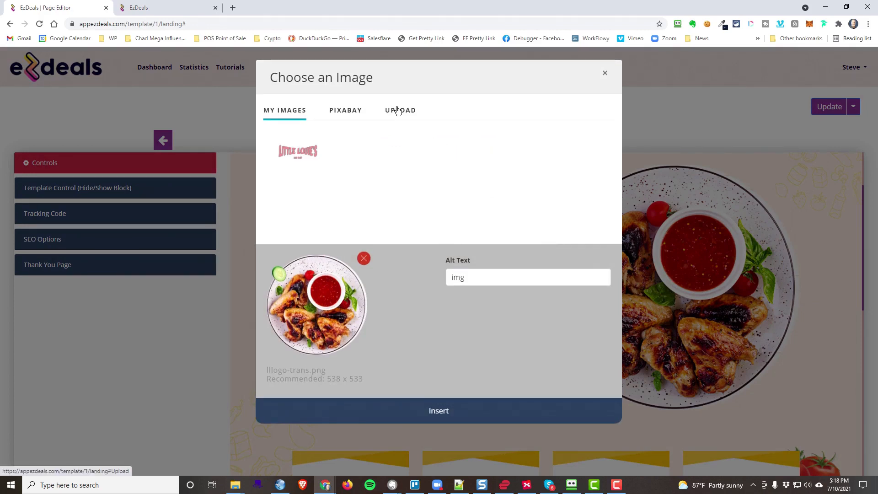
{"action": "left_click", "coordinate": [346, 113]}
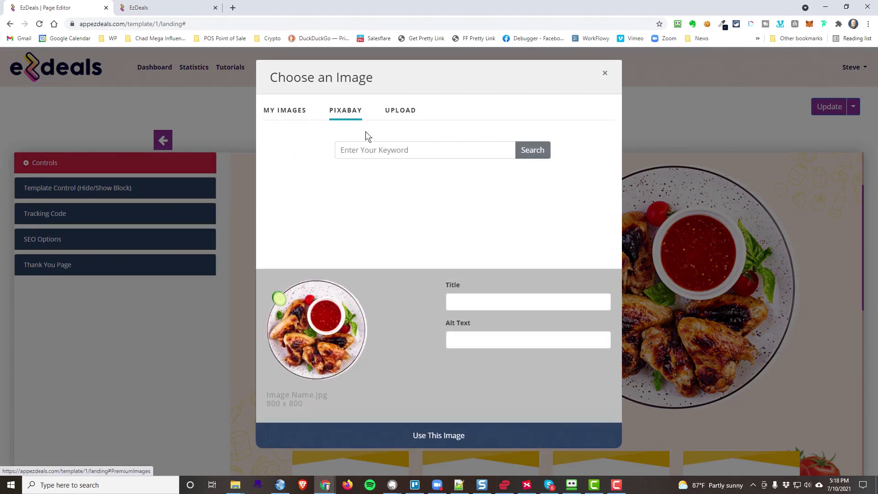
{"action": "left_click", "coordinate": [405, 151]}
{"action": "type", "text": "h"}
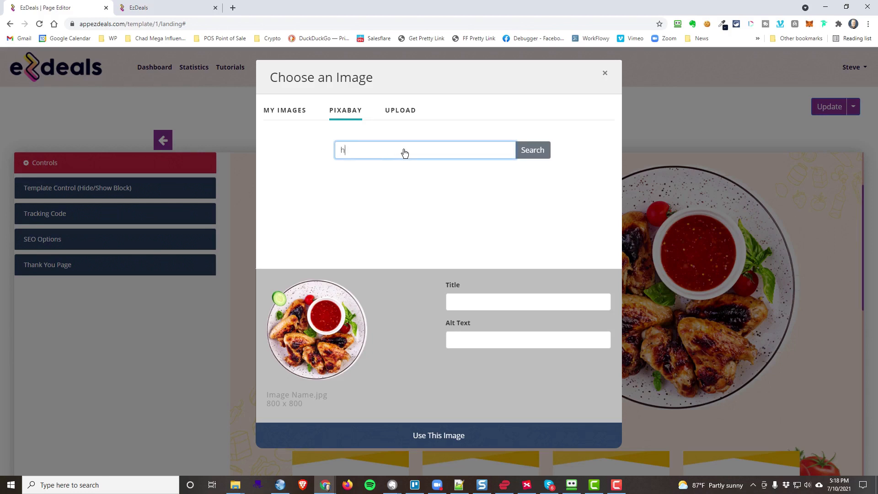
{"action": "type", "text": "ot dog and fries"}
{"action": "left_click", "coordinate": [527, 150]}
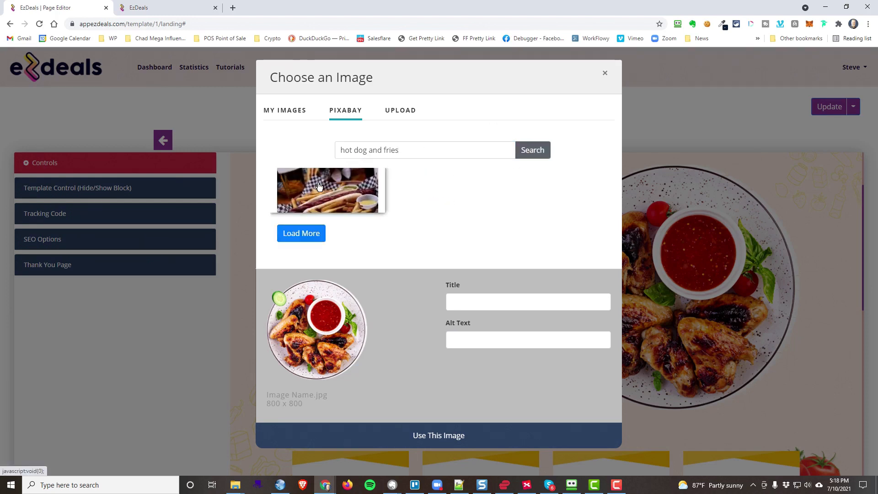
Replace the chicken wings plate with the found hot dog and french fries photo and update the page.
{"action": "left_click", "coordinate": [319, 187]}
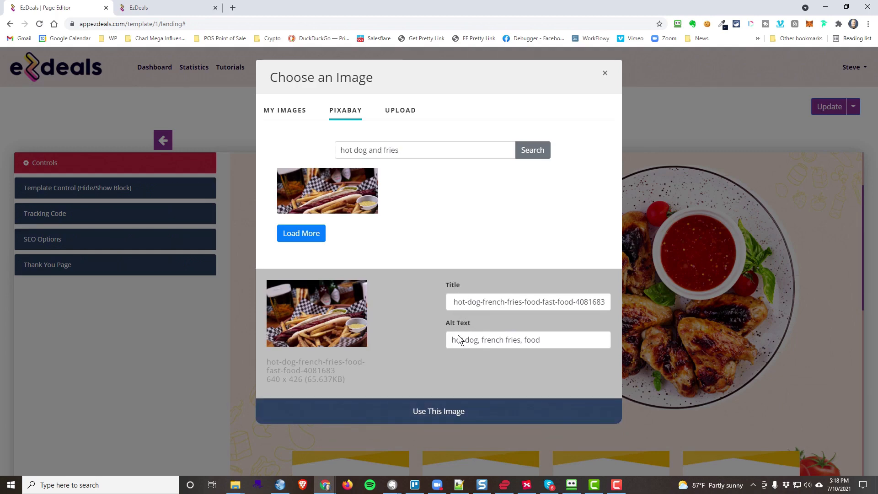
{"action": "left_click", "coordinate": [454, 419]}
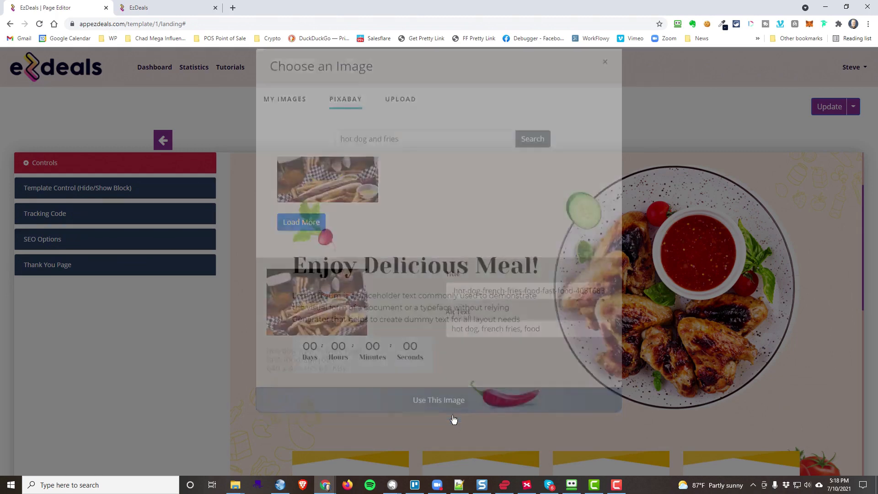
{"action": "left_click", "coordinate": [833, 108]}
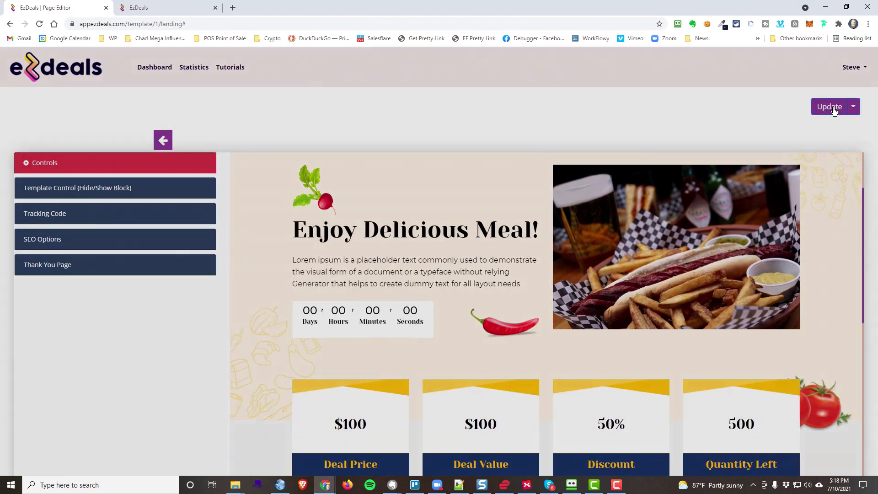
Close the publishing options and reload the published page to check the new logo and hot dog photo.
{"action": "left_click", "coordinate": [521, 251]}
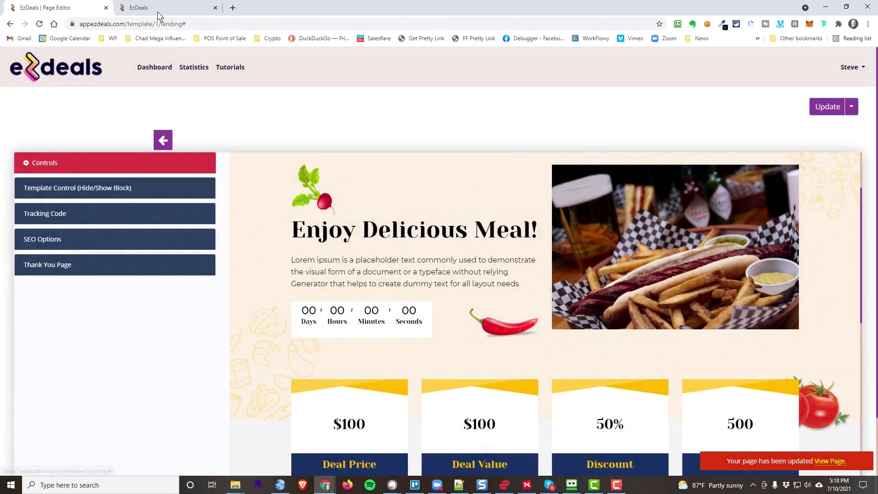
{"action": "left_click", "coordinate": [163, 8]}
{"action": "left_click", "coordinate": [39, 25]}
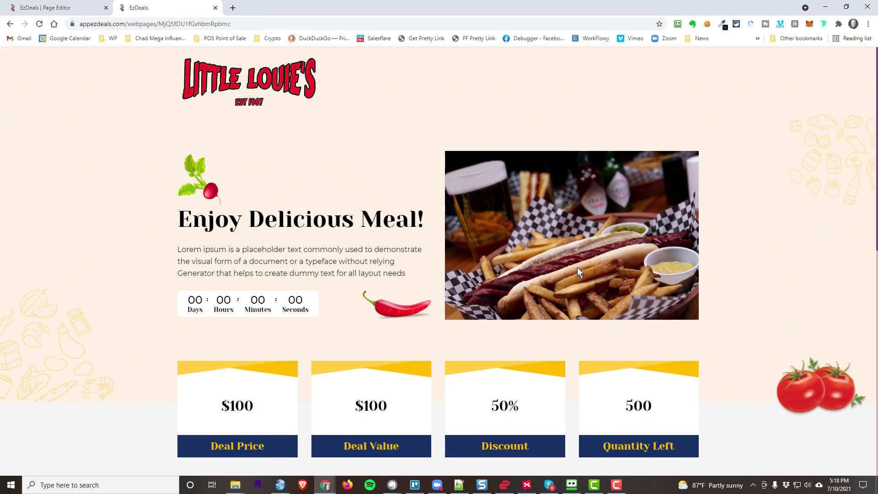
Return to the page editor and replace the banner headline with "Get 50% Hot Dog, Hand Cut Fries, and Beer!".
{"action": "left_click", "coordinate": [65, 7]}
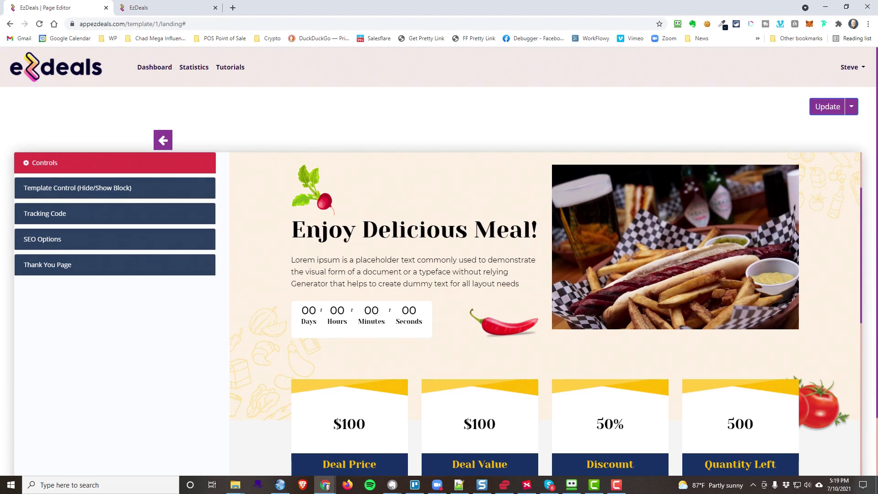
{"action": "key", "text": "alt+Tab"}
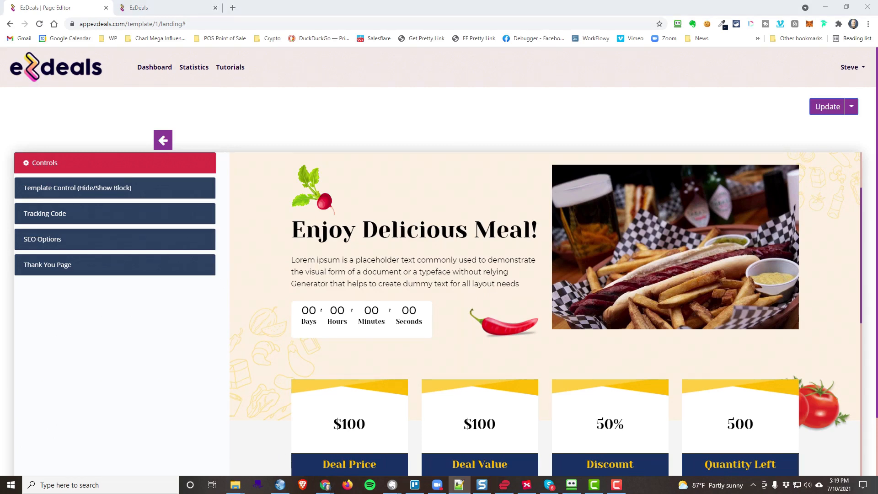
{"action": "left_click", "coordinate": [317, 230]}
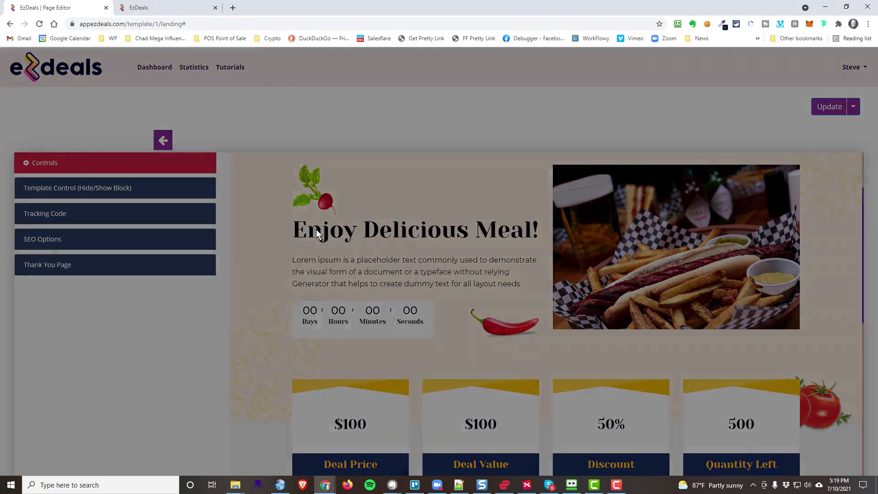
{"action": "left_click_drag", "start_coordinate": [348, 138], "coordinate": [274, 130]}
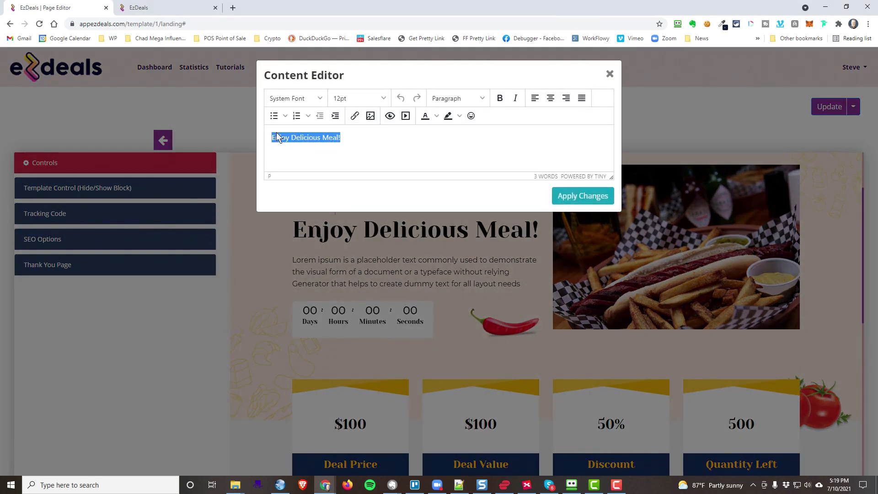
{"action": "type", "text": "Get 50% Hot Dog, Hand Cut Fries, and Beer!"}
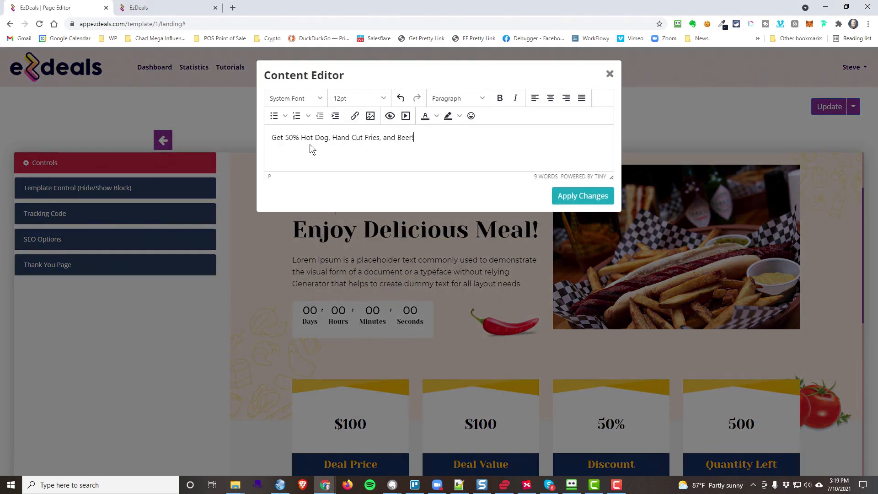
{"action": "left_click", "coordinate": [555, 194]}
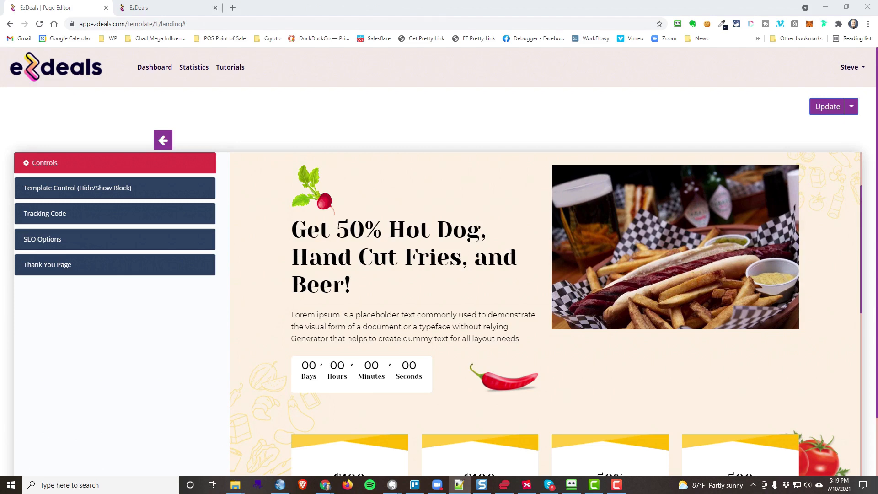
Replace the placeholder paragraph with "Grab this deal and get half off our famous Vienna Hot Dog, Hand-Cut French Fries plus a Cold Draft Beer! Bring a Friend!".
{"action": "left_click", "coordinate": [435, 339]}
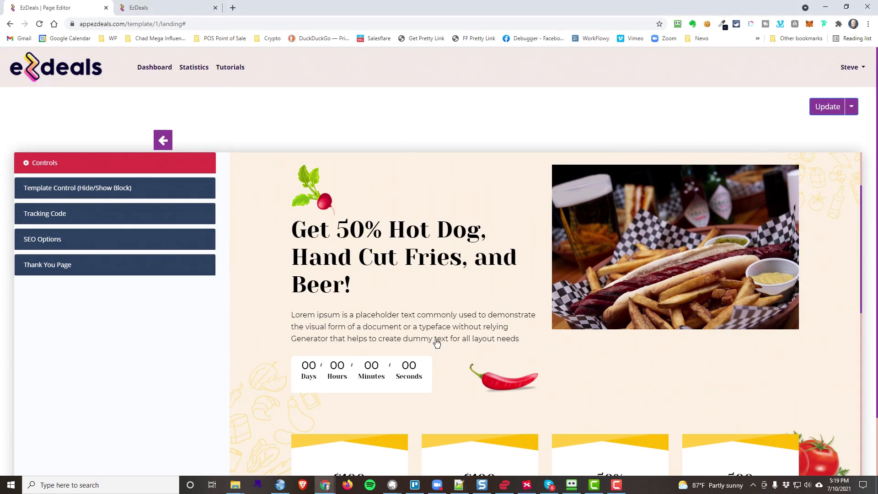
{"action": "left_click_drag", "start_coordinate": [553, 148], "coordinate": [229, 142]}
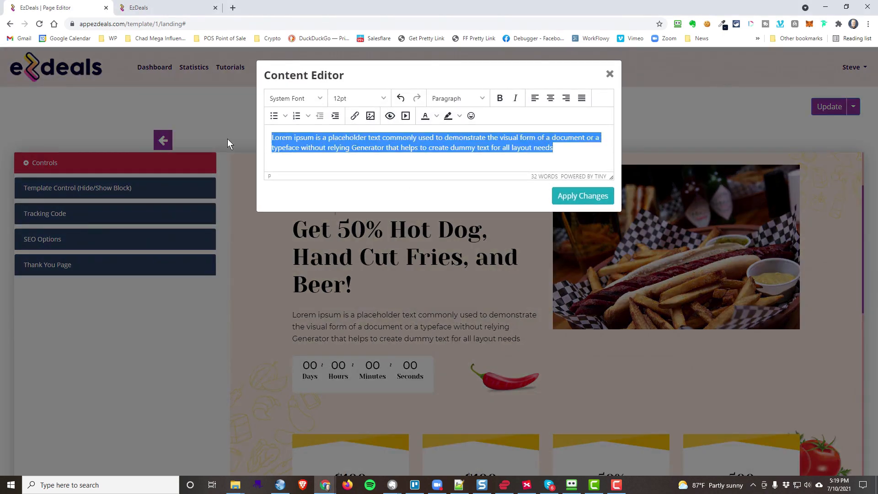
{"action": "type", "text": "Grab this deal and get half off our famous Vienna Hot Dog, Hand-Cut French Fries plus a Cold Draft Beer! Bring a Friend!"}
{"action": "left_click", "coordinate": [590, 194]}
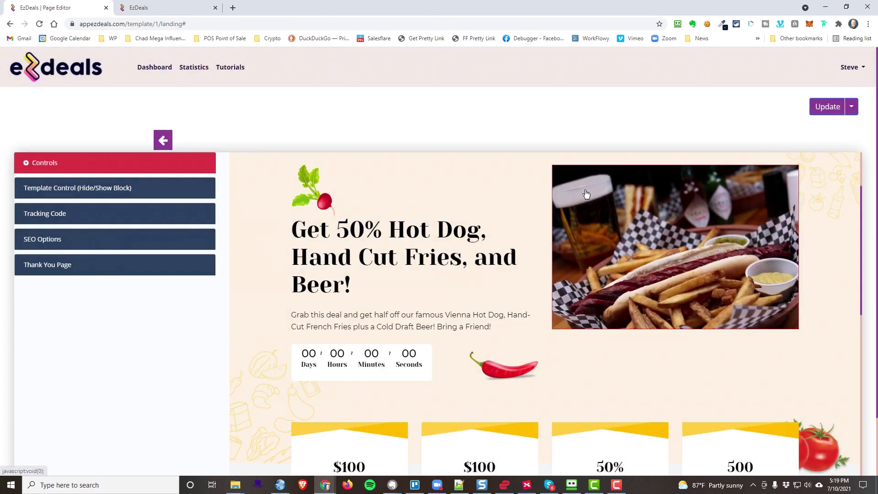
Update the page and check the new headline and description on the reloaded published page before returning to the editor.
{"action": "left_click", "coordinate": [814, 109]}
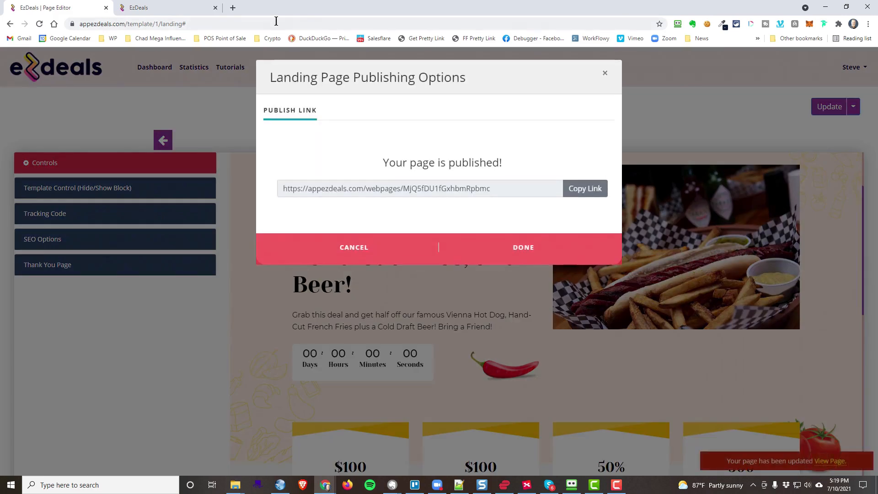
{"action": "left_click", "coordinate": [605, 73]}
{"action": "left_click", "coordinate": [183, 8]}
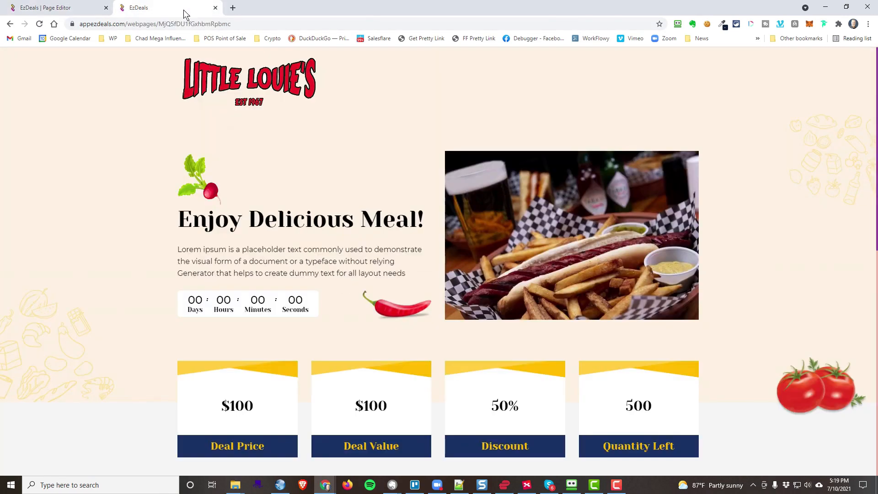
{"action": "left_click", "coordinate": [39, 24]}
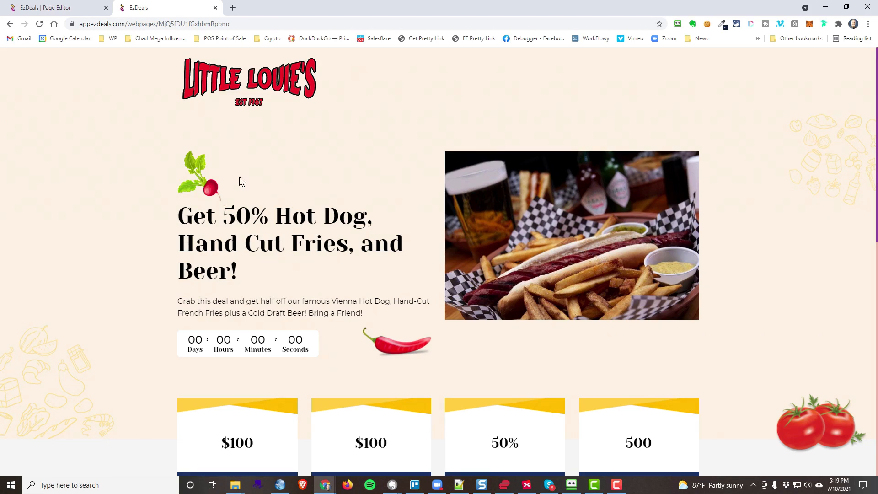
{"action": "left_click", "coordinate": [75, 8]}
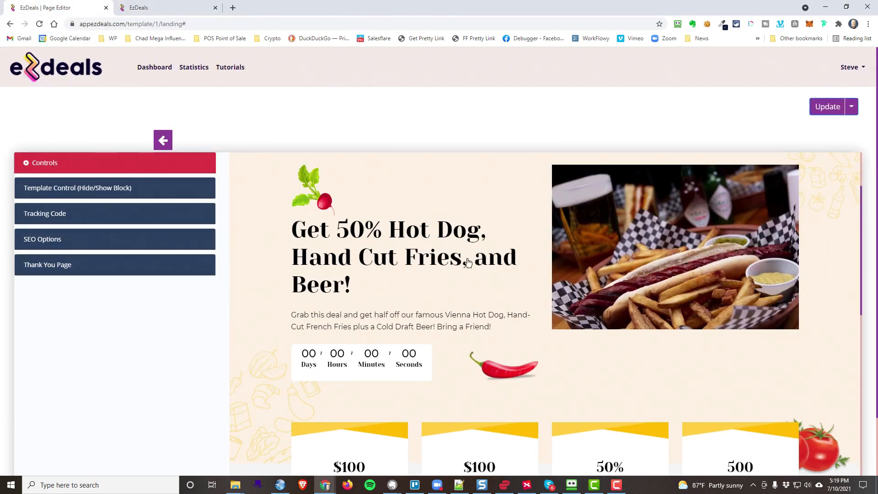
{"action": "scroll", "coordinate": [469, 265], "scroll_direction": "down", "scroll_amount": 2}
{"action": "scroll", "coordinate": [471, 268], "scroll_direction": "up", "scroll_amount": 2}
{"action": "scroll", "coordinate": [499, 266], "scroll_direction": "down", "scroll_amount": 3}
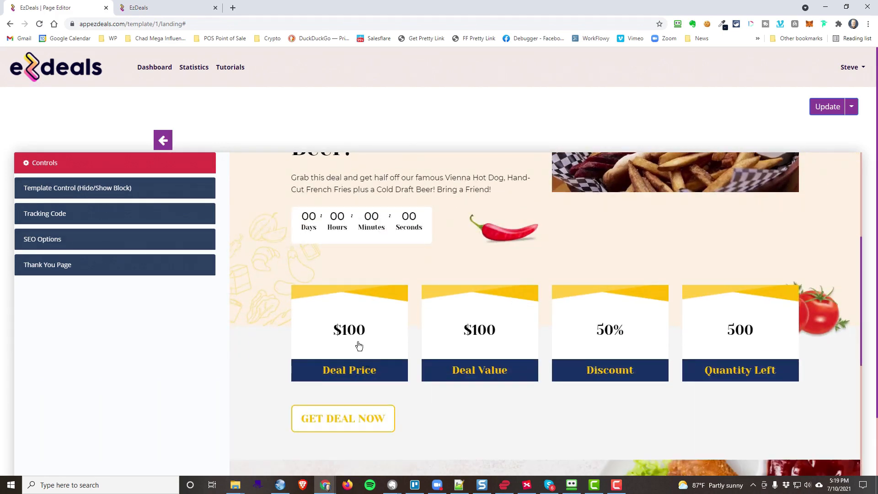
{"action": "left_click", "coordinate": [364, 375]}
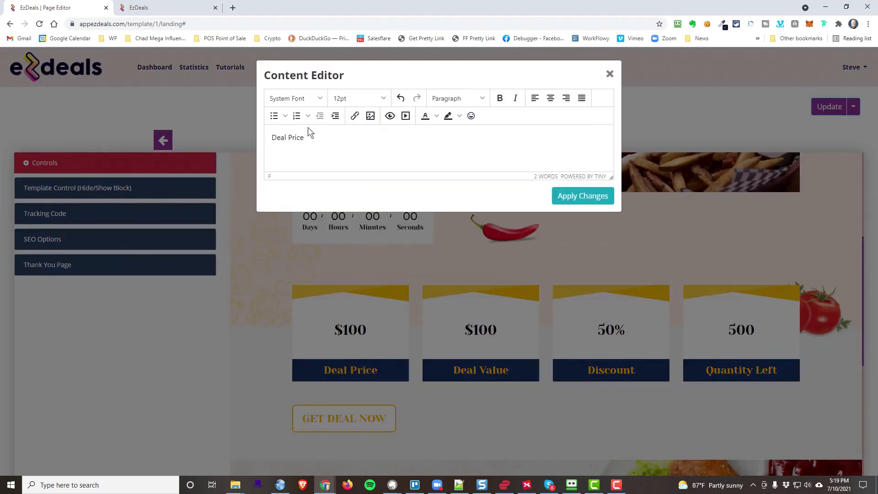
{"action": "left_click_drag", "start_coordinate": [308, 140], "coordinate": [259, 138]}
{"action": "type", "text": "$7.50"}
{"action": "left_click", "coordinate": [582, 196]}
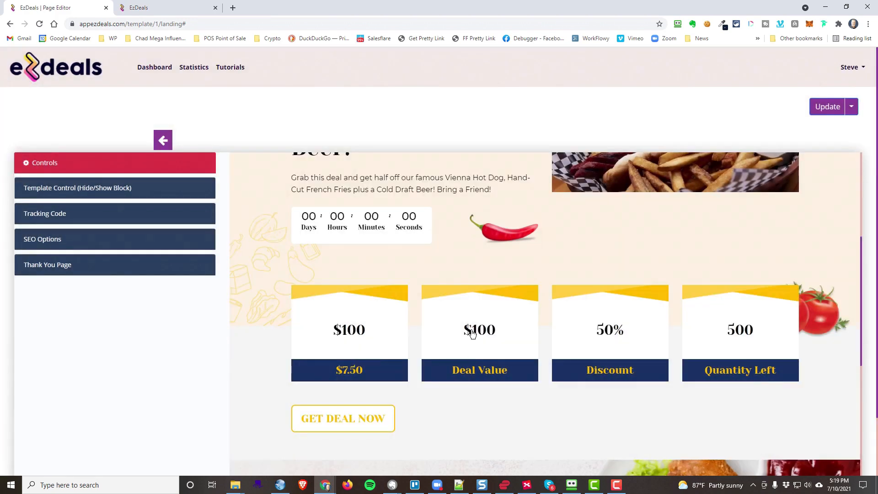
{"action": "left_click", "coordinate": [359, 369]}
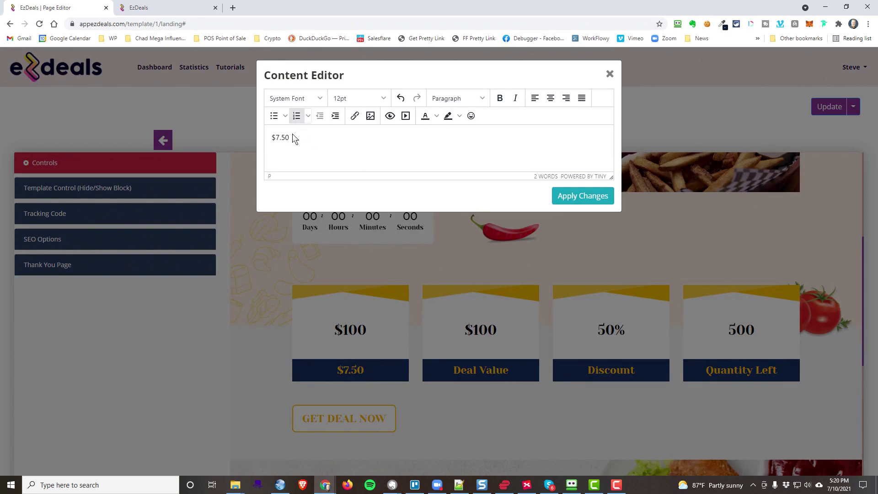
{"action": "type", "text": "Deal Price"}
{"action": "left_click", "coordinate": [582, 196]}
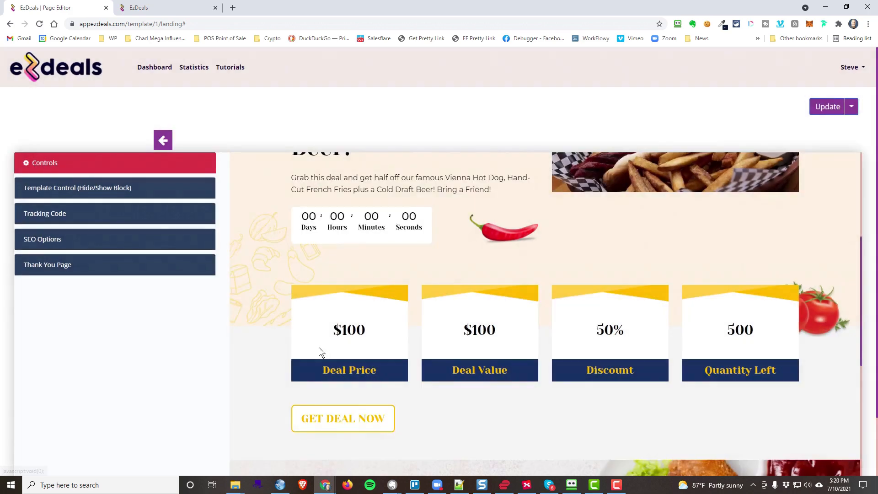
Set the amount above Deal Price to $7.50 and the amount above Deal Value to $15.00.
{"action": "left_click", "coordinate": [353, 333]}
{"action": "left_click_drag", "start_coordinate": [288, 136], "coordinate": [276, 137]}
{"action": "type", "text": "7.50"}
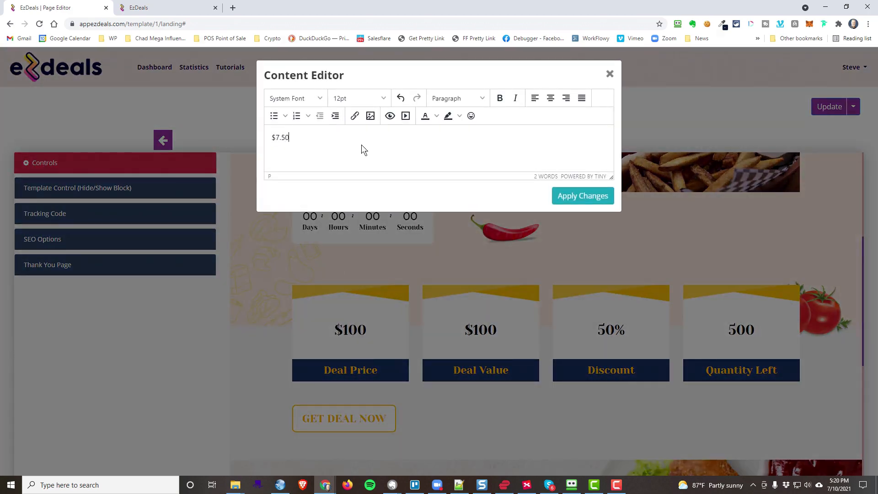
{"action": "left_click", "coordinate": [575, 198]}
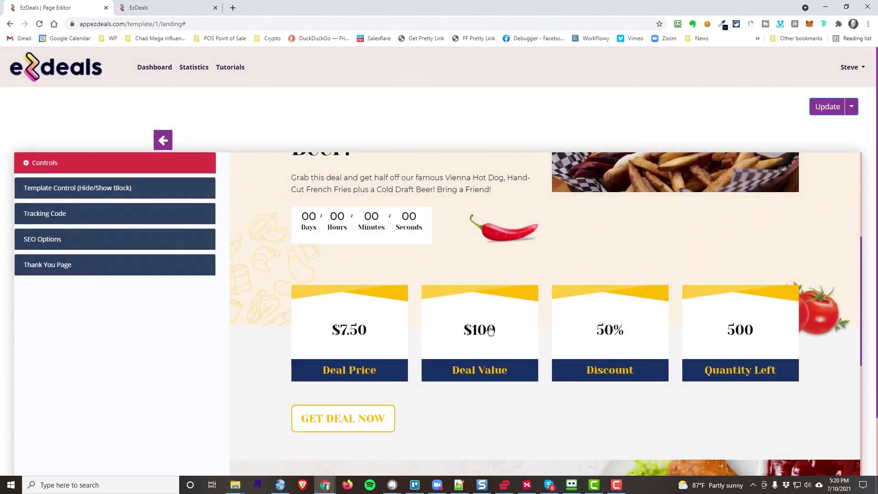
{"action": "left_click", "coordinate": [488, 333]}
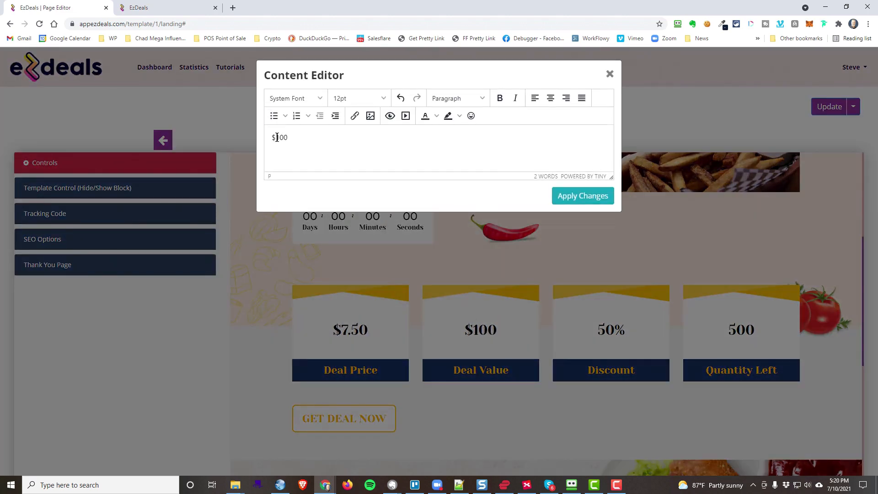
{"action": "left_click_drag", "start_coordinate": [277, 138], "coordinate": [306, 137]}
{"action": "type", "text": "15.00"}
{"action": "left_click", "coordinate": [593, 198]}
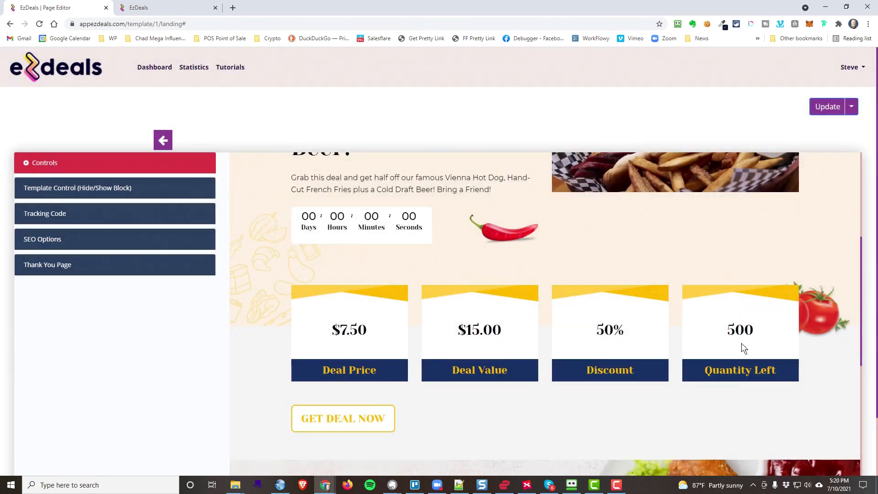
Rename the "Quantity Left" label to "Quantity Available" and set its number to 25.
{"action": "left_click", "coordinate": [729, 370]}
{"action": "double_click", "coordinate": [310, 137]}
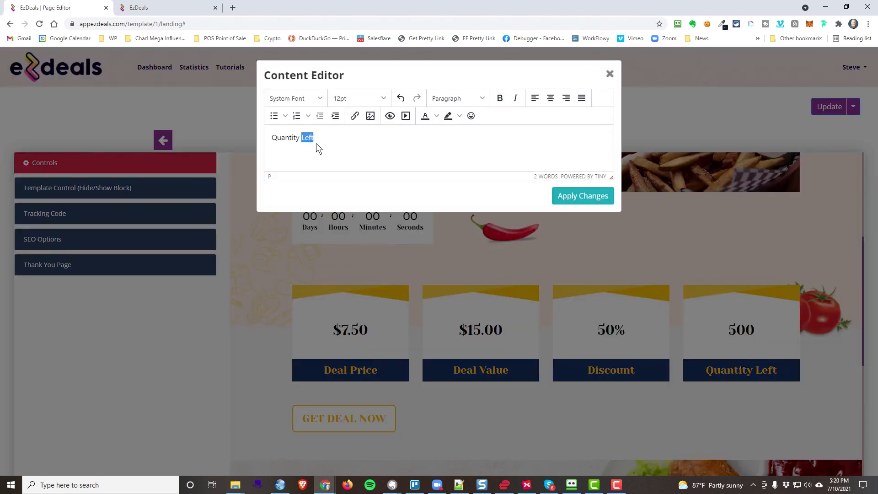
{"action": "type", "text": "Available"}
{"action": "left_click", "coordinate": [580, 196]}
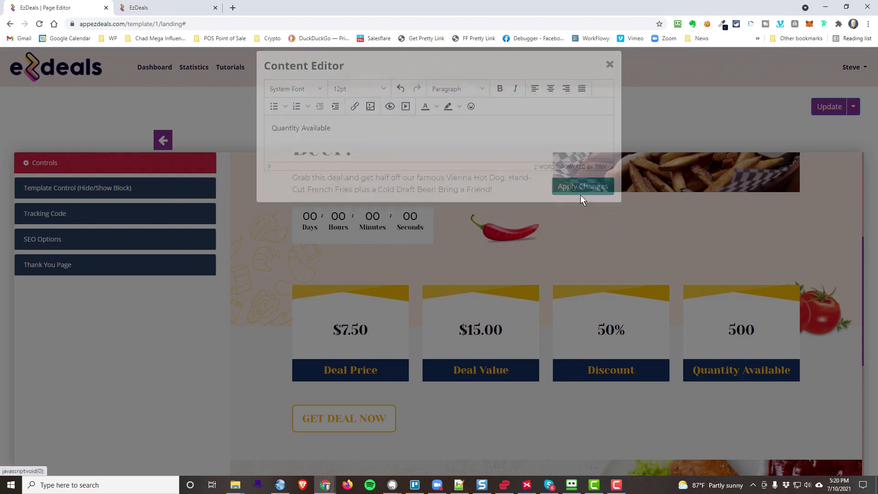
{"action": "left_click", "coordinate": [741, 330]}
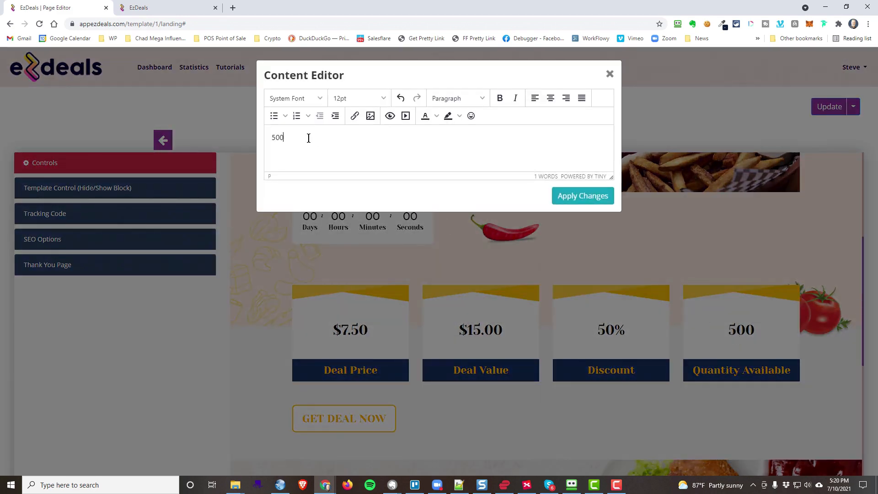
{"action": "left_click_drag", "start_coordinate": [309, 138], "coordinate": [270, 143]}
{"action": "left_click", "coordinate": [588, 206]}
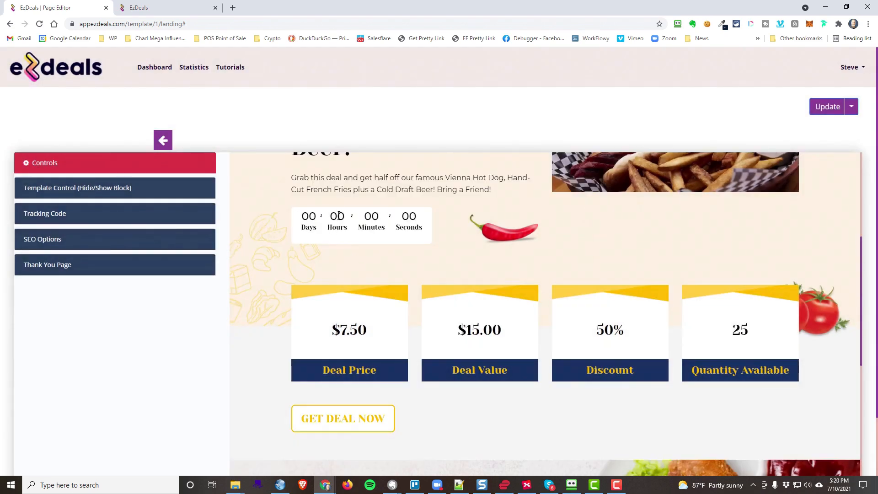
Set the banner's countdown timer to end on 07/31/2021 at 11:59 PM in the GMT -6:00 timezone.
{"action": "left_click", "coordinate": [338, 223]}
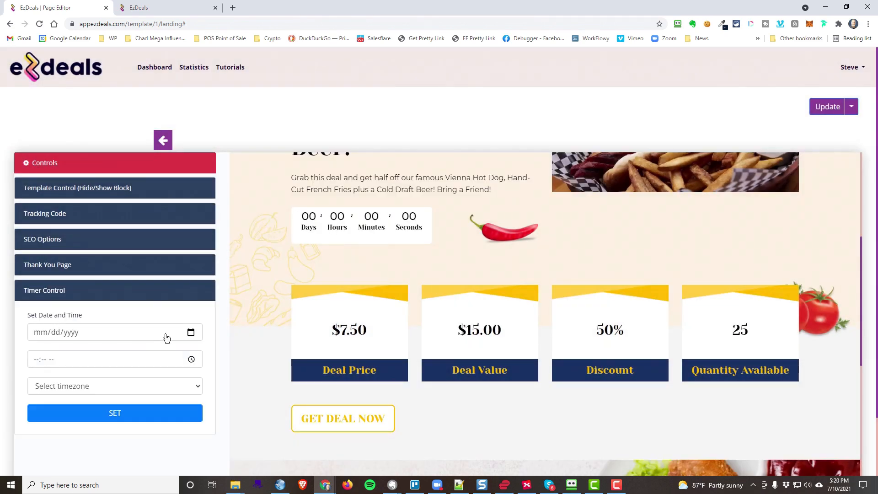
{"action": "left_click", "coordinate": [192, 333]}
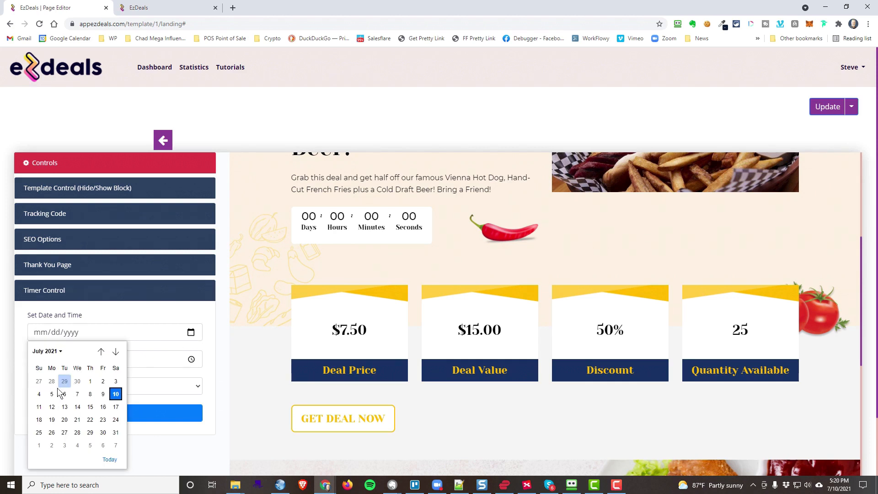
{"action": "left_click", "coordinate": [116, 433]}
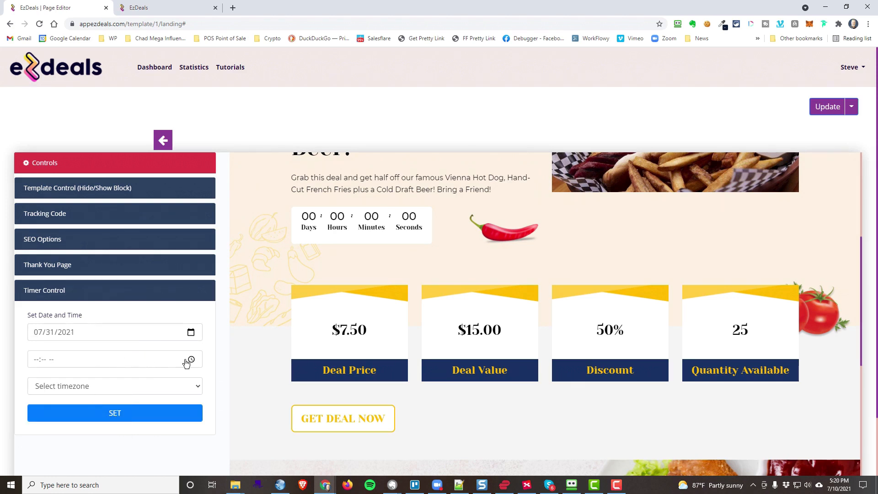
{"action": "left_click", "coordinate": [30, 361]}
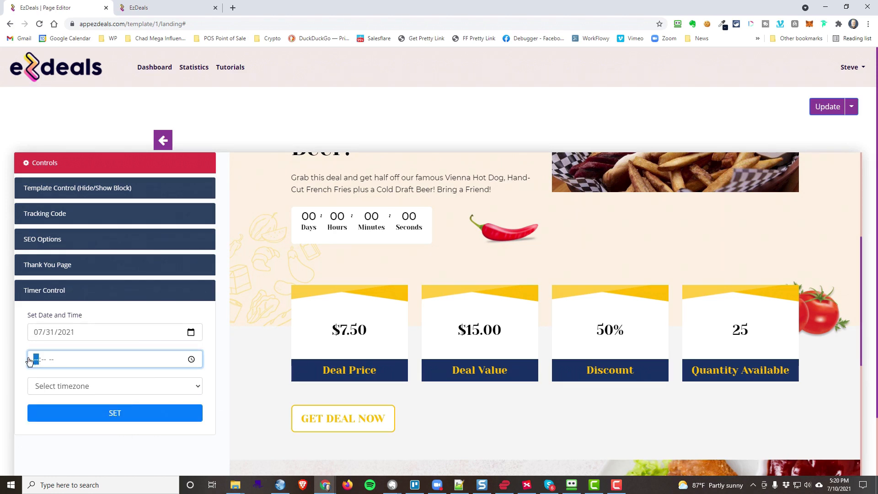
{"action": "type", "text": "1159p"}
{"action": "left_click", "coordinate": [75, 387]}
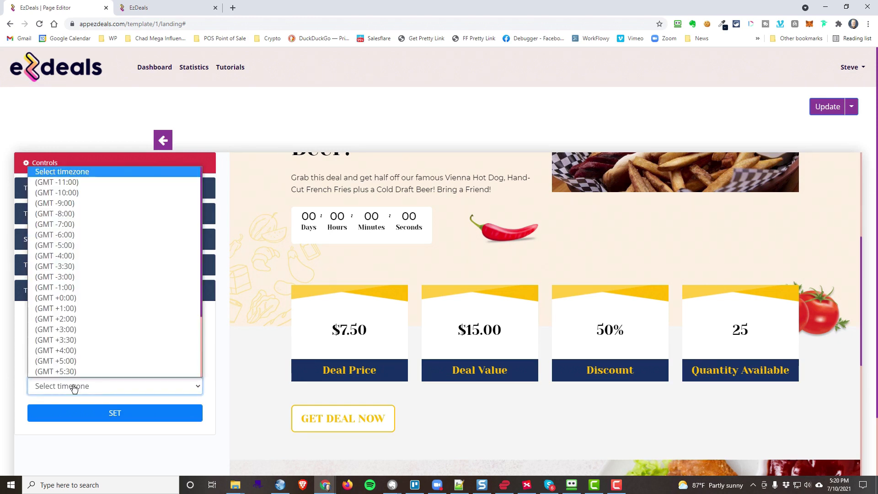
{"action": "left_click", "coordinate": [70, 235]}
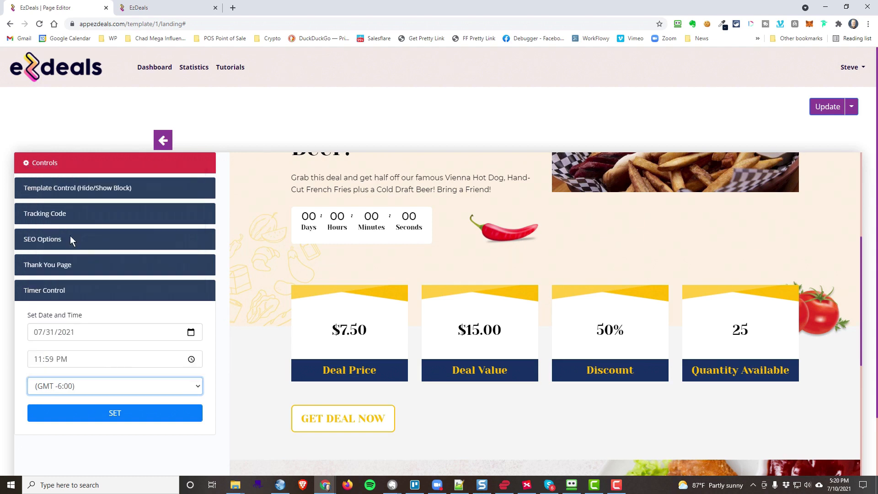
{"action": "left_click", "coordinate": [96, 409]}
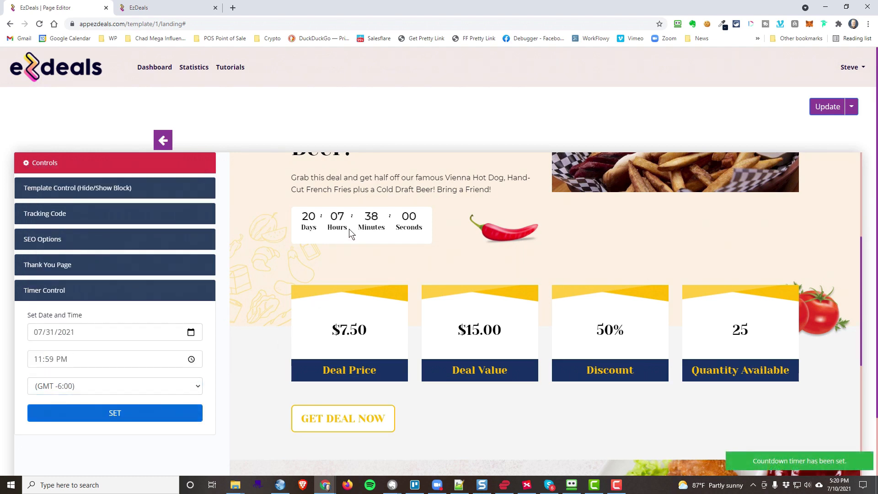
Update the page and check the prices, quantity and countdown timer on the reloaded published page before returning to the editor.
{"action": "left_click", "coordinate": [825, 108]}
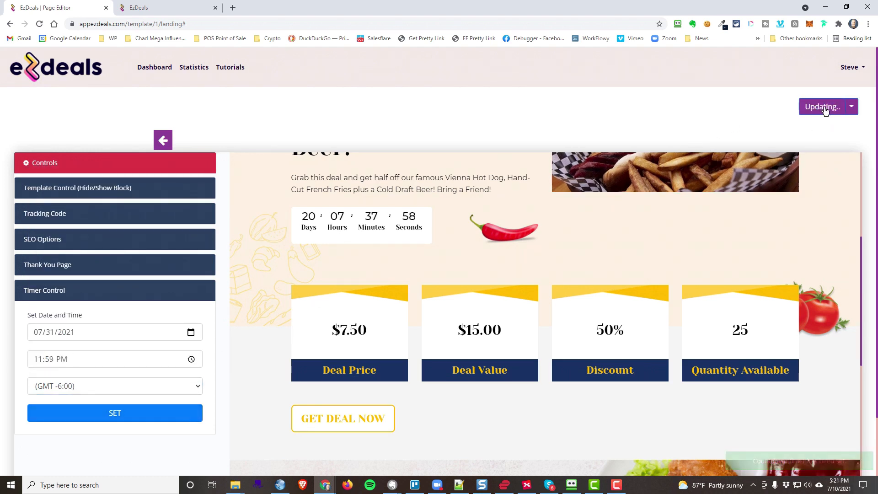
{"action": "left_click", "coordinate": [516, 249]}
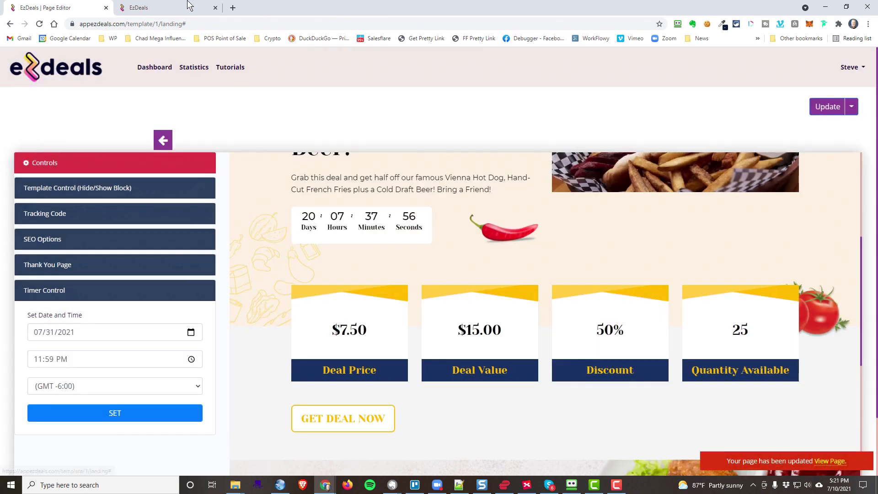
{"action": "left_click", "coordinate": [190, 6]}
{"action": "left_click", "coordinate": [39, 24]}
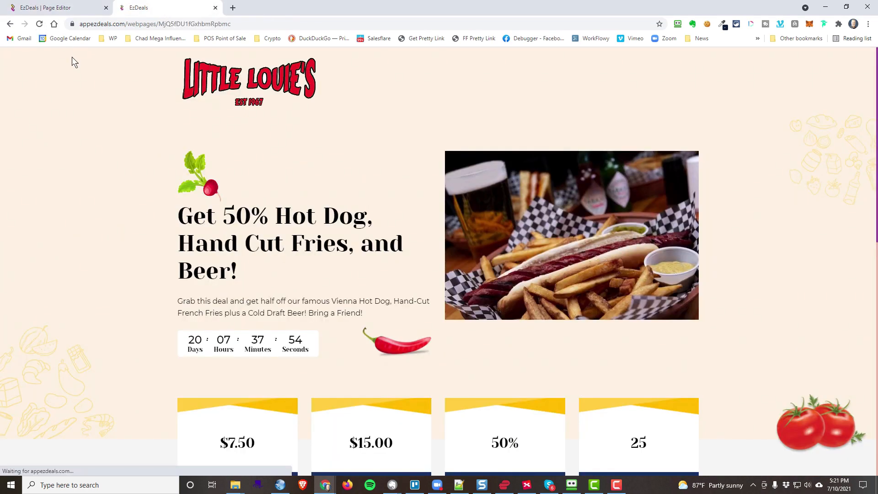
{"action": "scroll", "coordinate": [269, 368], "scroll_direction": "down", "scroll_amount": 2}
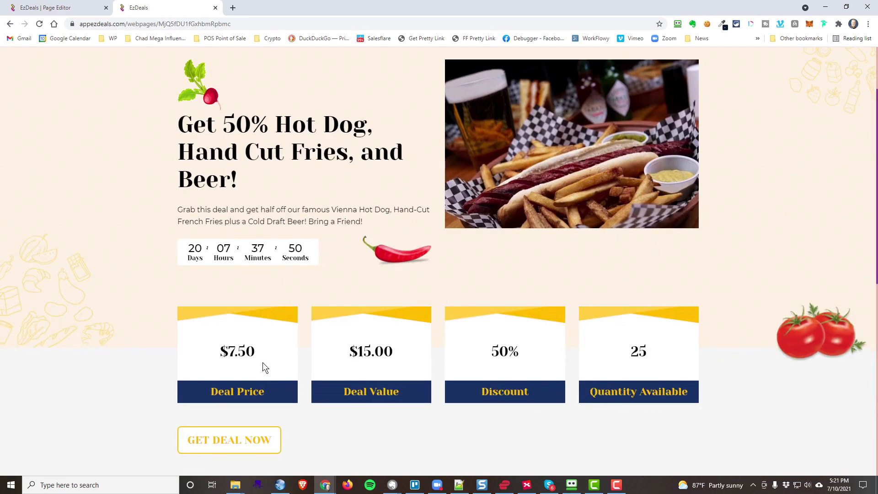
{"action": "scroll", "coordinate": [280, 292], "scroll_direction": "up", "scroll_amount": 2}
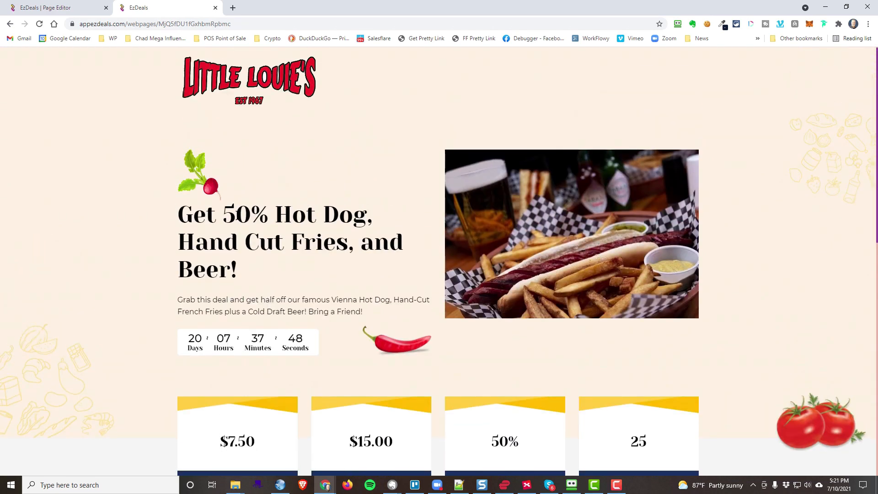
{"action": "left_click", "coordinate": [73, 10]}
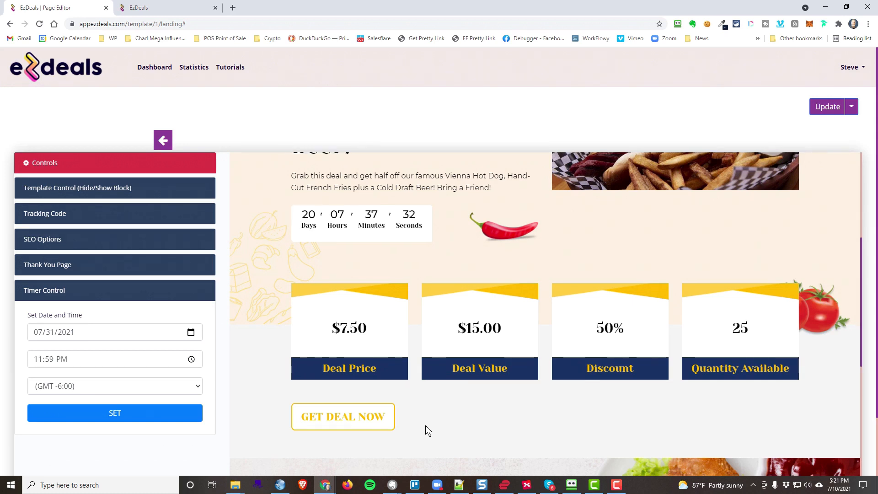
Open the text and link settings of the GET DEAL NOW button below the deal price boxes.
{"action": "scroll", "coordinate": [424, 426], "scroll_direction": "down", "scroll_amount": 1}
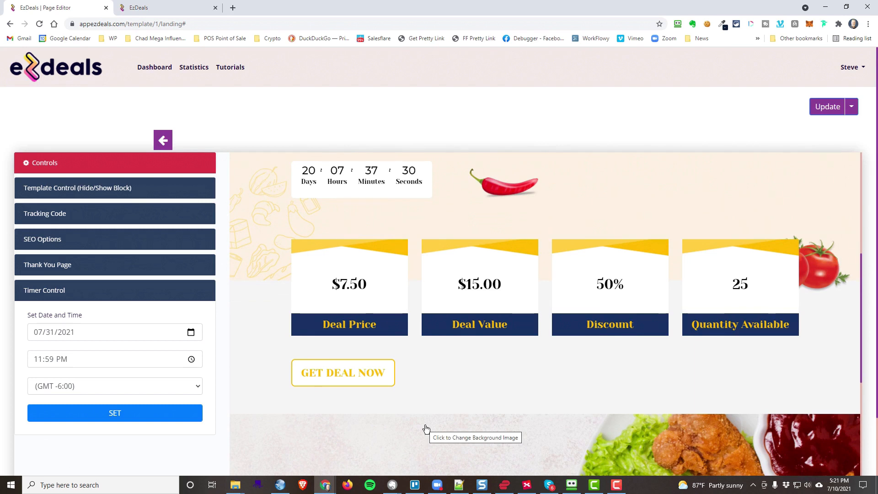
{"action": "left_click", "coordinate": [329, 380]}
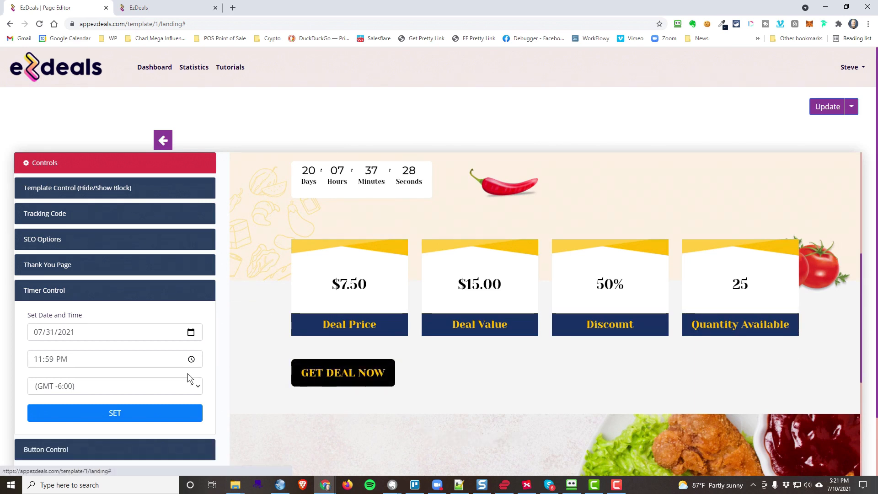
{"action": "scroll", "coordinate": [137, 338], "scroll_direction": "down", "scroll_amount": 1}
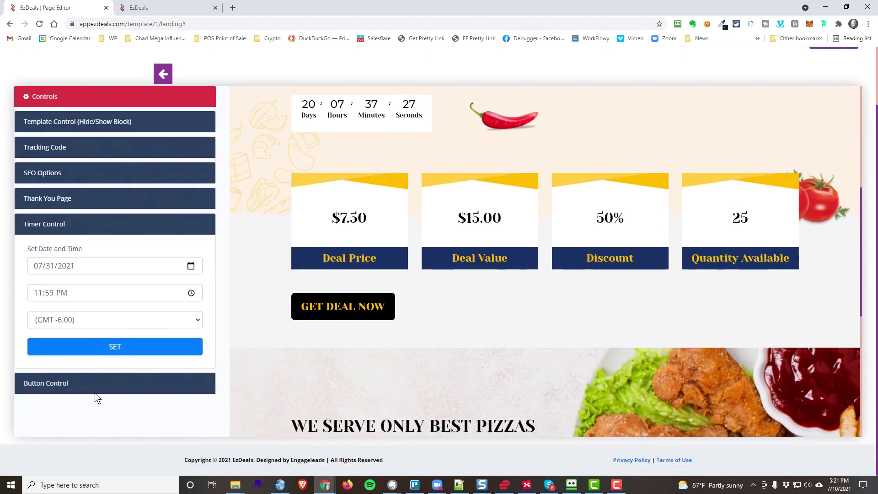
{"action": "left_click", "coordinate": [69, 385]}
{"action": "scroll", "coordinate": [87, 357], "scroll_direction": "down", "scroll_amount": 1}
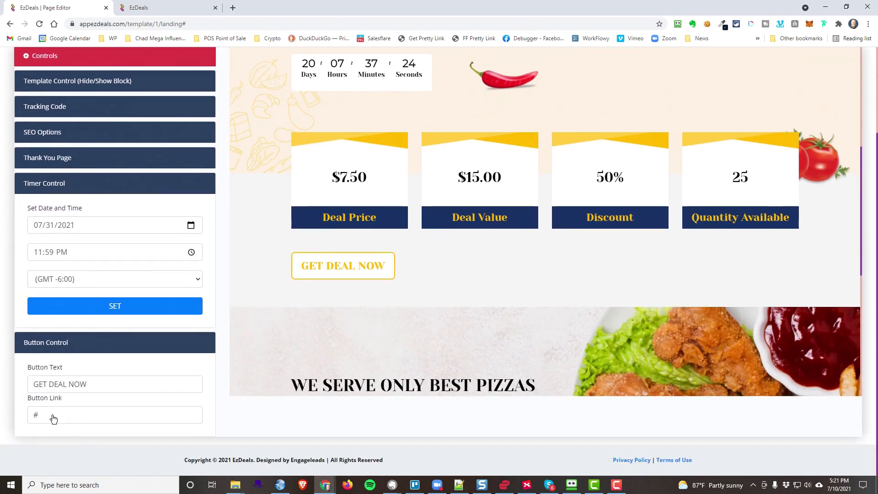
{"action": "left_click", "coordinate": [47, 419]}
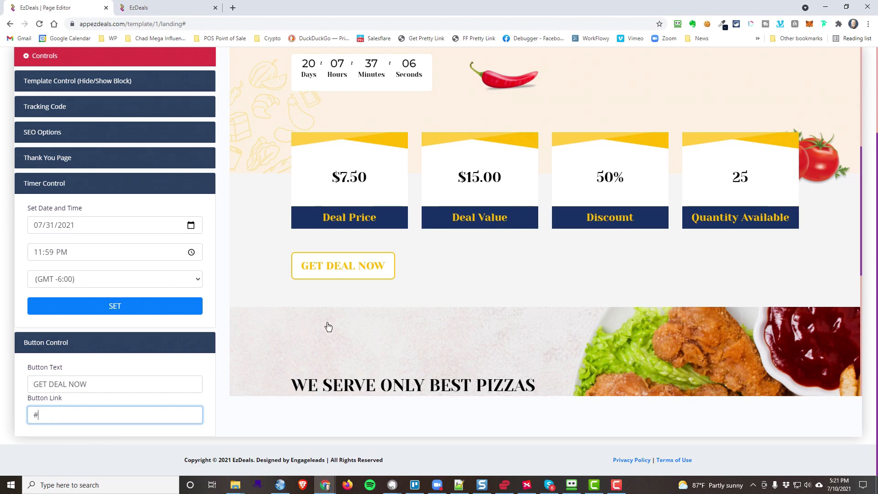
Open the text and link settings of the second GET DEAL NOW button, in the "We serve only best pizzas" banner.
{"action": "scroll", "coordinate": [328, 325], "scroll_direction": "down", "scroll_amount": 2}
{"action": "scroll", "coordinate": [329, 327], "scroll_direction": "down", "scroll_amount": 3}
{"action": "scroll", "coordinate": [339, 297], "scroll_direction": "up", "scroll_amount": 3}
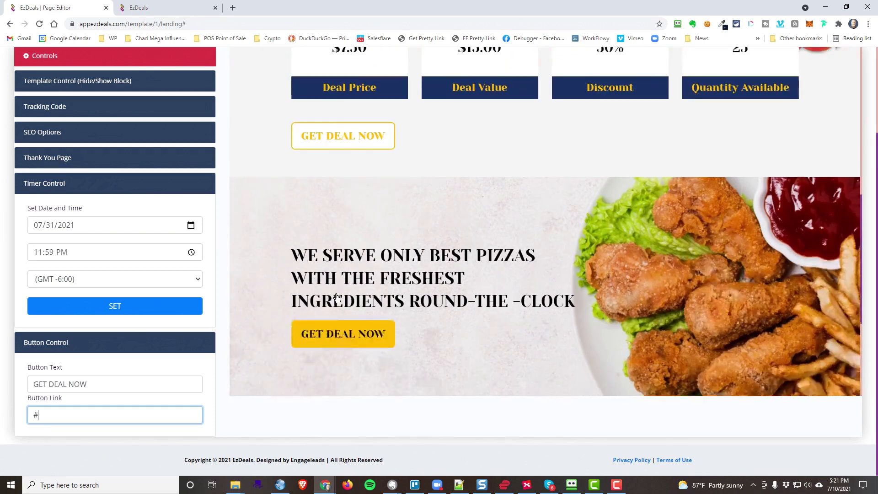
{"action": "scroll", "coordinate": [348, 292], "scroll_direction": "down", "scroll_amount": 2}
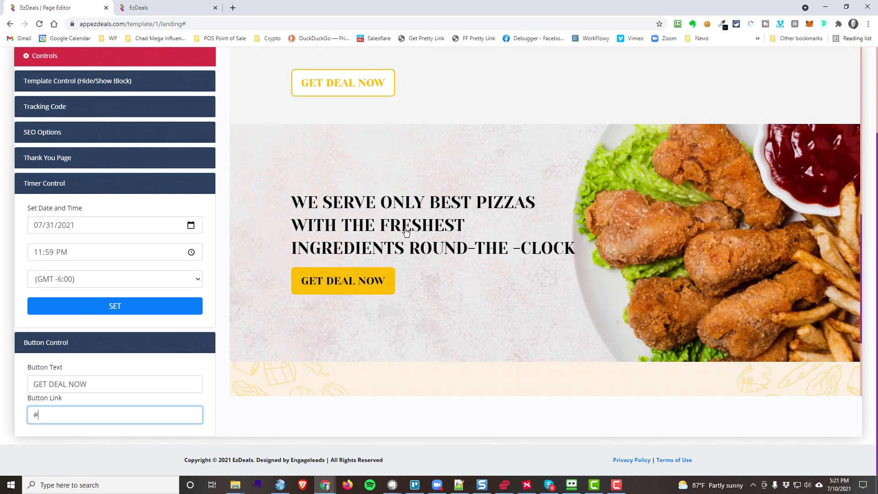
{"action": "scroll", "coordinate": [400, 251], "scroll_direction": "up", "scroll_amount": 2}
{"action": "scroll", "coordinate": [399, 251], "scroll_direction": "down", "scroll_amount": 2}
{"action": "left_click", "coordinate": [369, 289]}
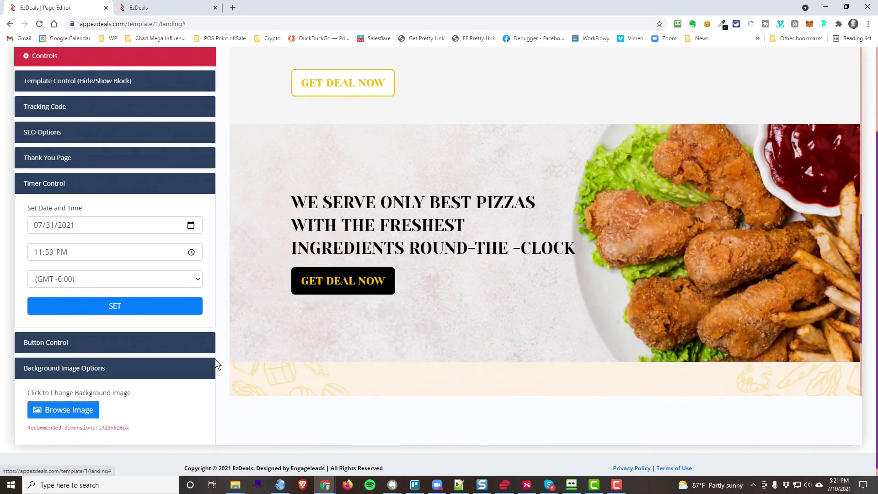
{"action": "left_click", "coordinate": [75, 344]}
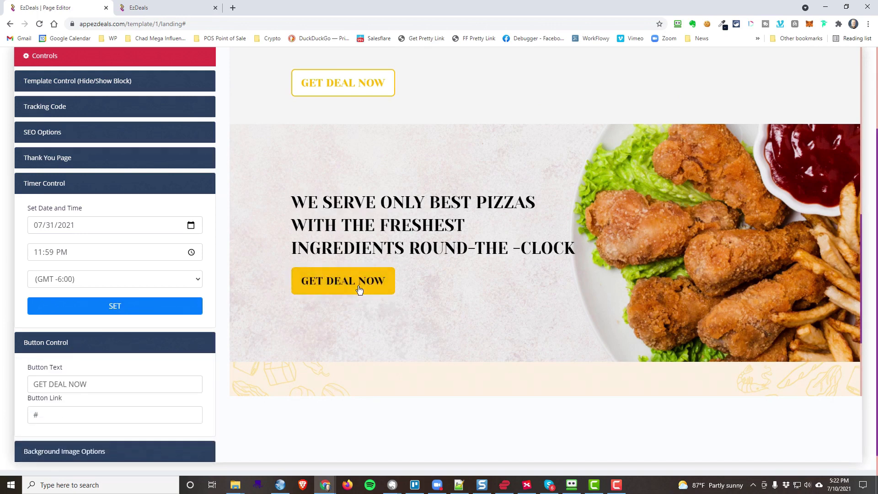
{"action": "scroll", "coordinate": [412, 307], "scroll_direction": "up", "scroll_amount": 2}
{"action": "scroll", "coordinate": [614, 210], "scroll_direction": "down", "scroll_amount": 2}
Replace the pizza banner's background with the brick-wall-chairs-furniture-1834784 photo, found by searching Pixabay for "restaurant".
{"action": "left_click", "coordinate": [478, 178]}
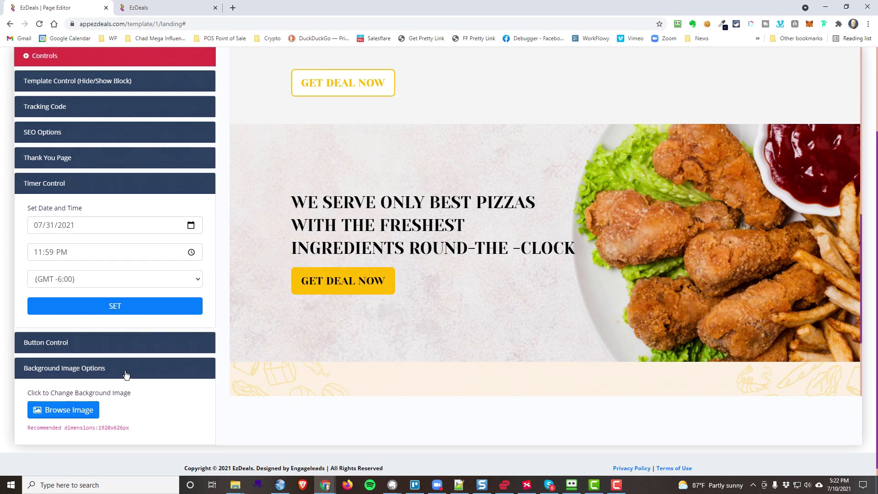
{"action": "left_click", "coordinate": [81, 413]}
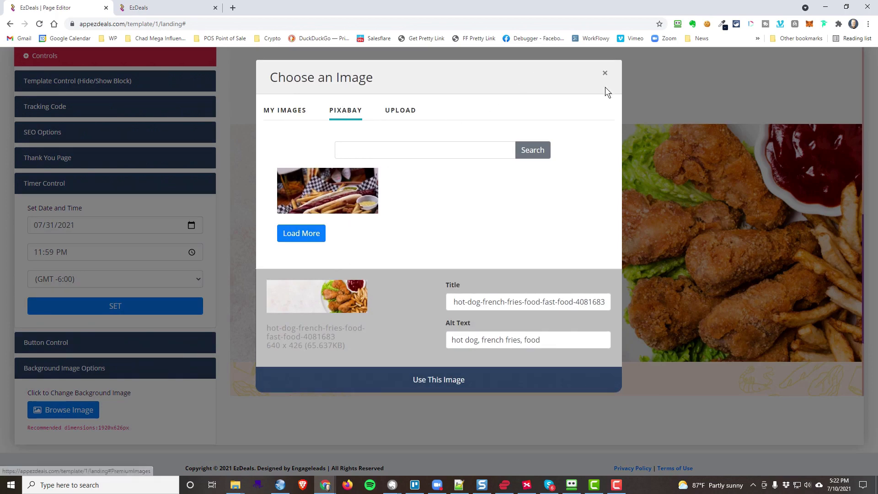
{"action": "left_click", "coordinate": [604, 74]}
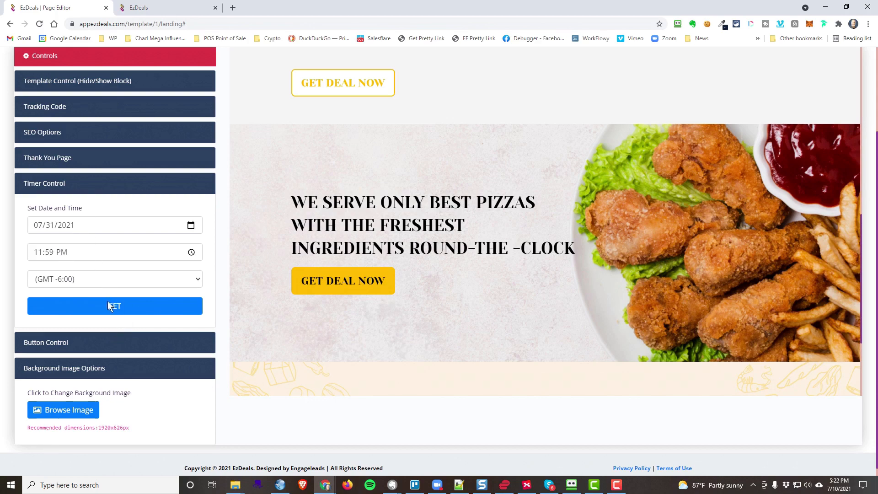
{"action": "scroll", "coordinate": [92, 402], "scroll_direction": "down", "scroll_amount": 1}
{"action": "left_click", "coordinate": [69, 403]}
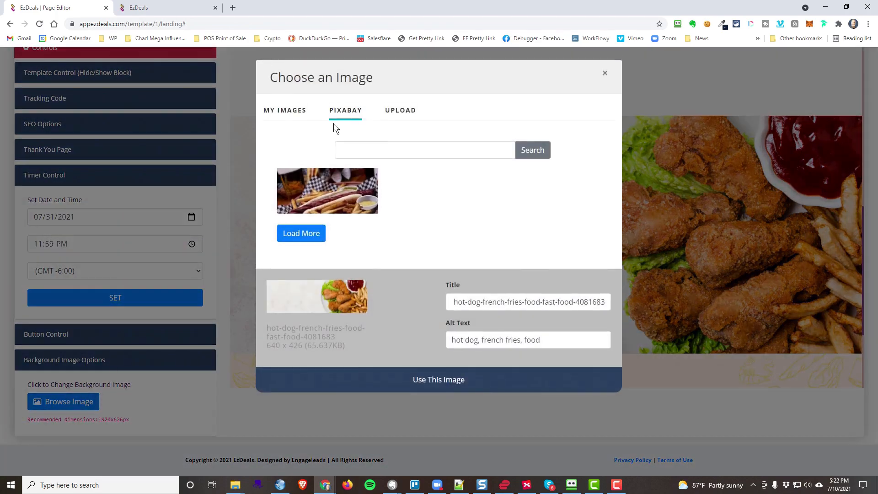
{"action": "left_click", "coordinate": [378, 152]}
{"action": "type", "text": "re"}
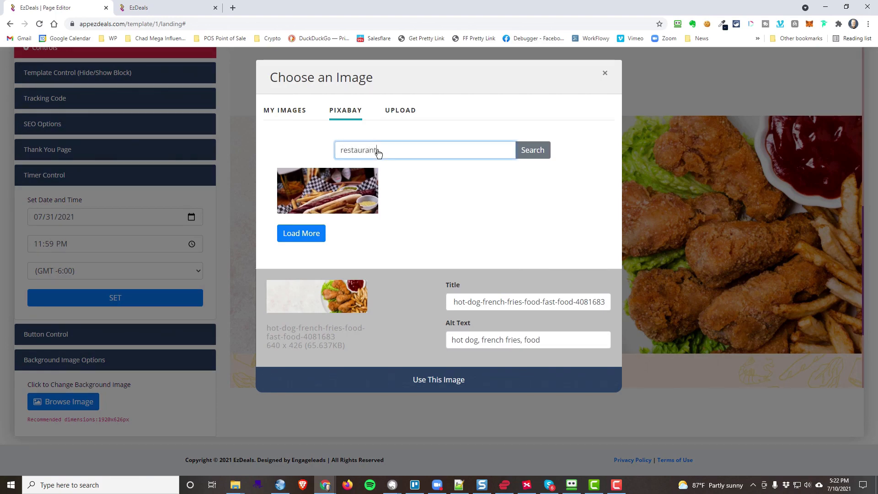
{"action": "type", "text": "staurant"}
{"action": "left_click", "coordinate": [527, 151]}
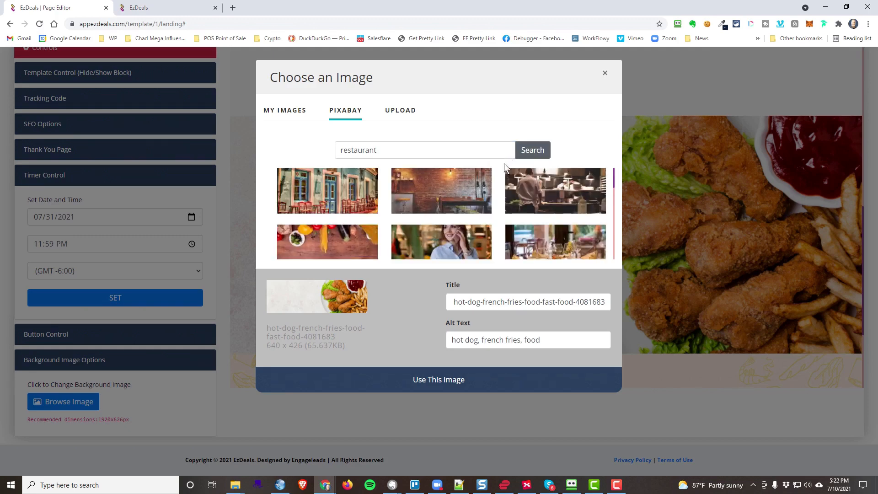
{"action": "left_click", "coordinate": [439, 190]}
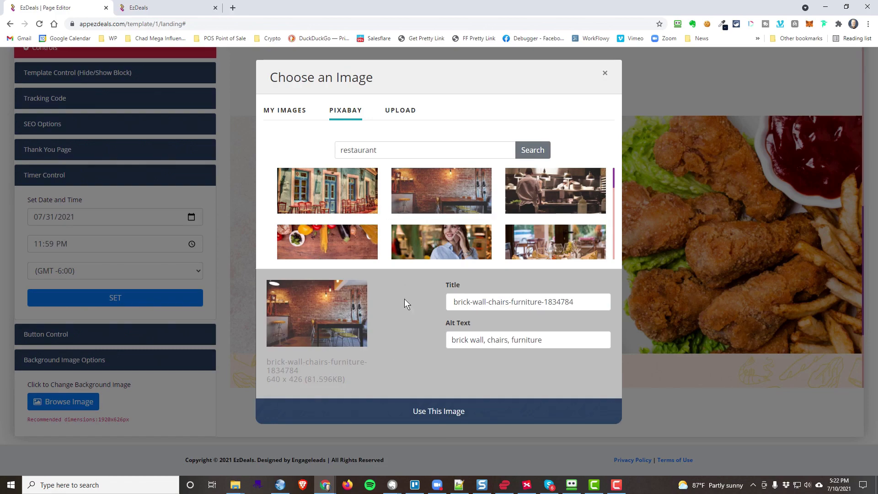
{"action": "left_click", "coordinate": [423, 420]}
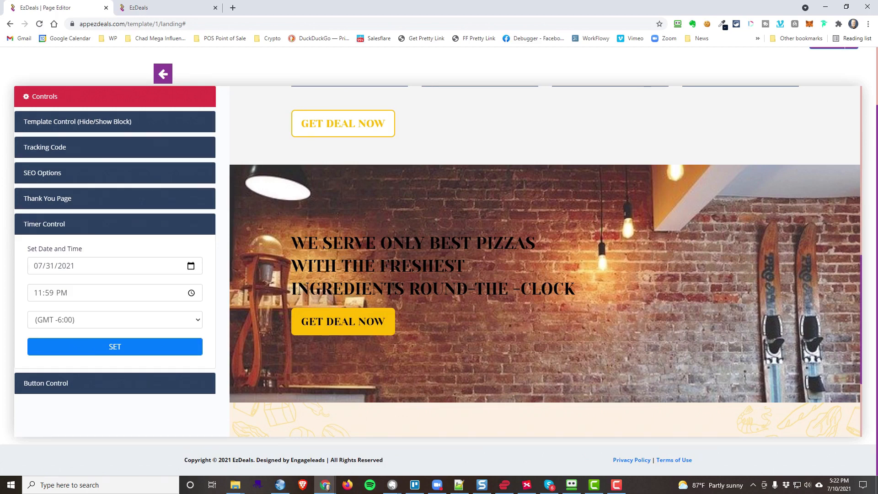
Replace the banner text with "WE SERVE THE FRESHEST VIENNA HOT DOGS AND HAND CUT FRENCH FRIES IN ALL OF CHICAGOLAND!" in white.
{"action": "key", "text": "alt+Tab"}
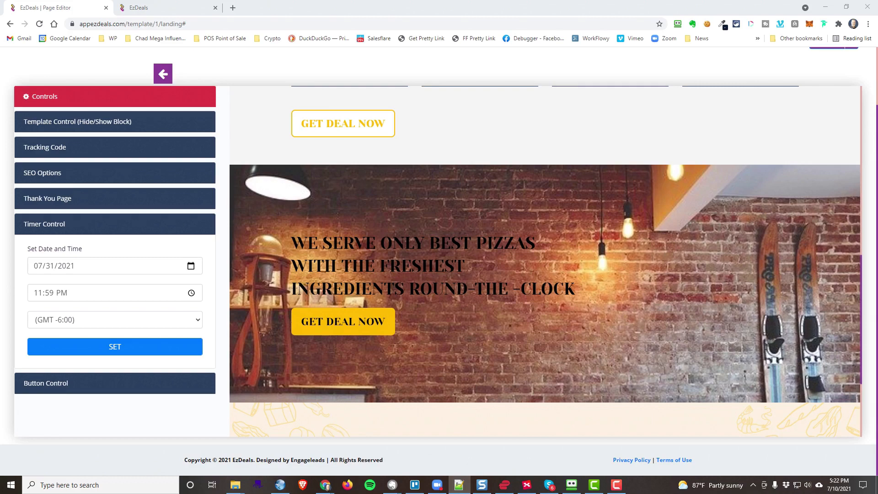
{"action": "left_click", "coordinate": [364, 266]}
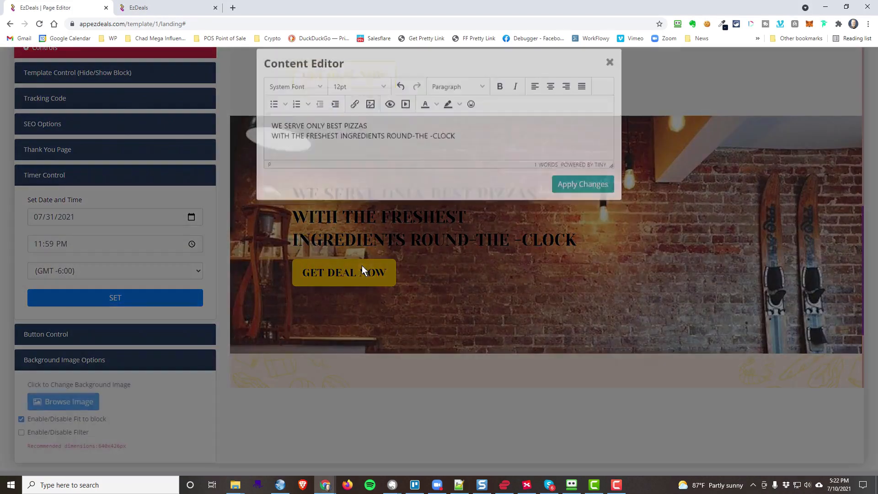
{"action": "left_click_drag", "start_coordinate": [460, 147], "coordinate": [250, 138]}
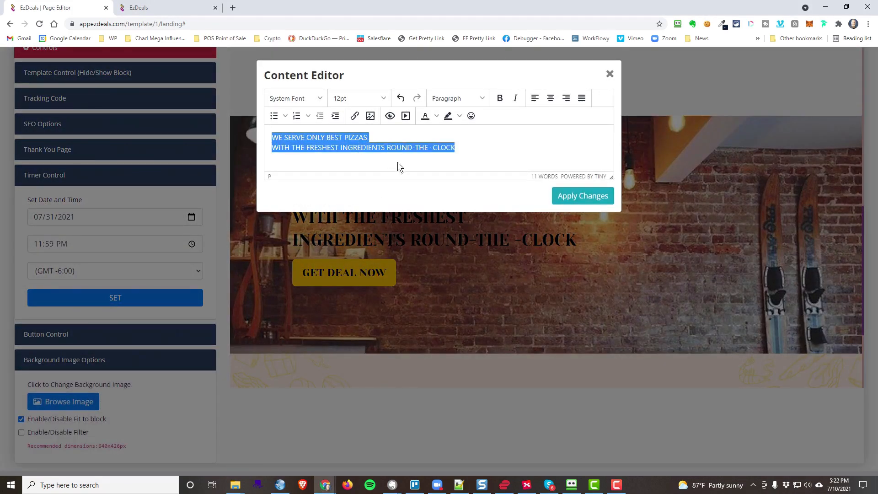
{"action": "type", "text": "WE SERVE THE FRESHEST VIENNA HOT DOGS AND HAND CUT FRENCH FRIES IN ALL OF CHICAGOLAND!"}
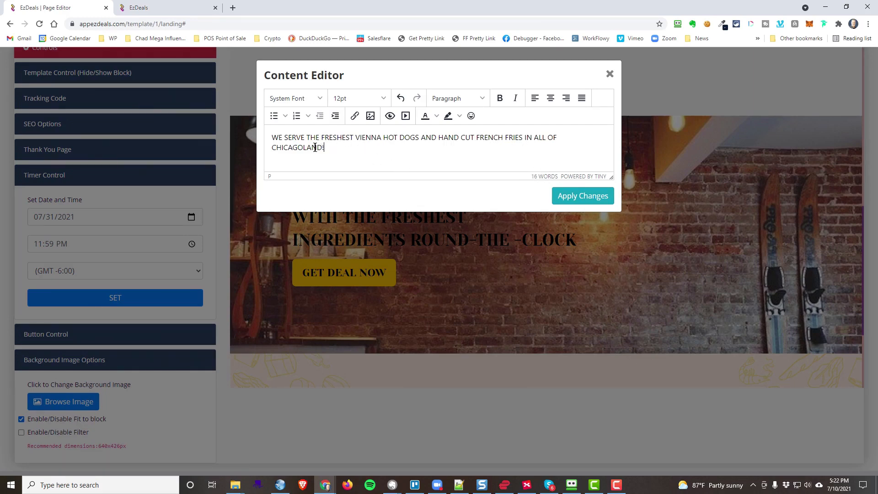
{"action": "left_click_drag", "start_coordinate": [324, 148], "coordinate": [267, 141]}
{"action": "left_click", "coordinate": [437, 116]}
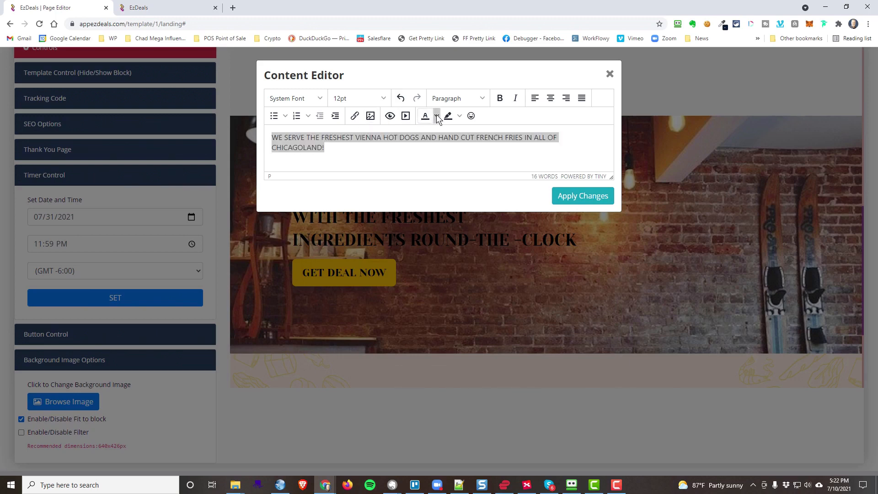
{"action": "left_click", "coordinate": [426, 288]}
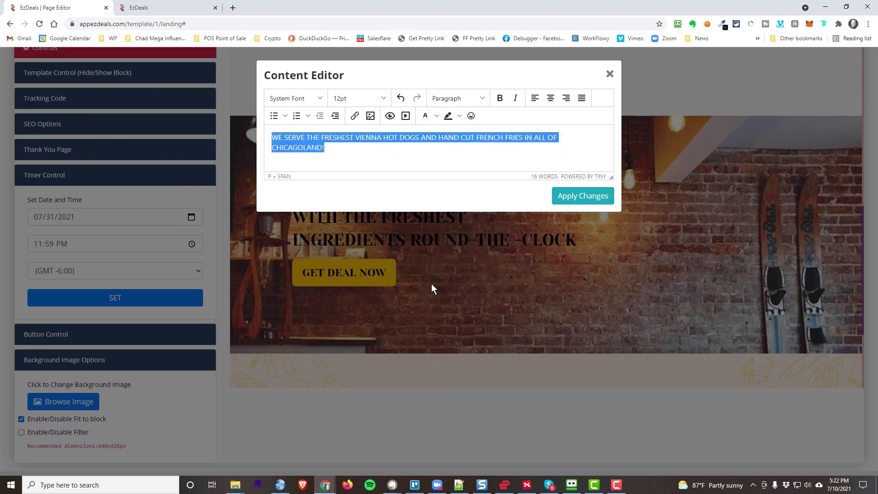
{"action": "left_click", "coordinate": [564, 196]}
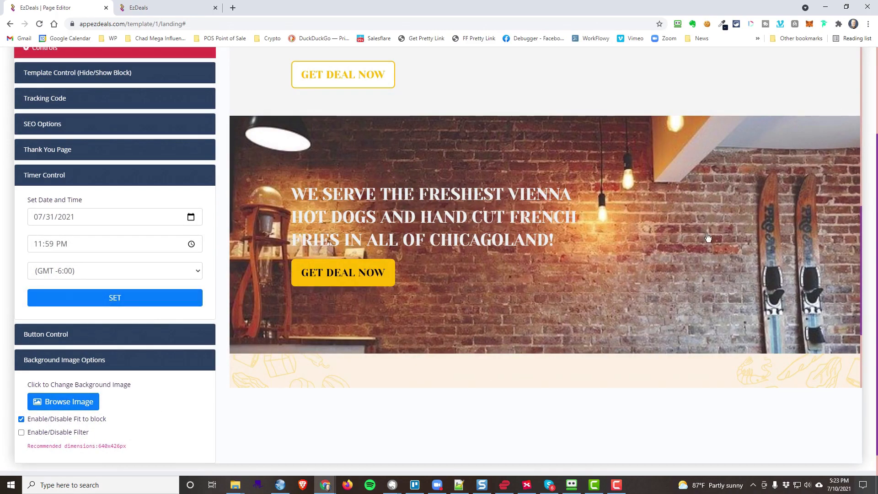
Replace the FOOD-GURU logo in the page footer with the uploaded Little Louie's logo, lllogo-trans.png.
{"action": "scroll", "coordinate": [678, 263], "scroll_direction": "up", "scroll_amount": 13}
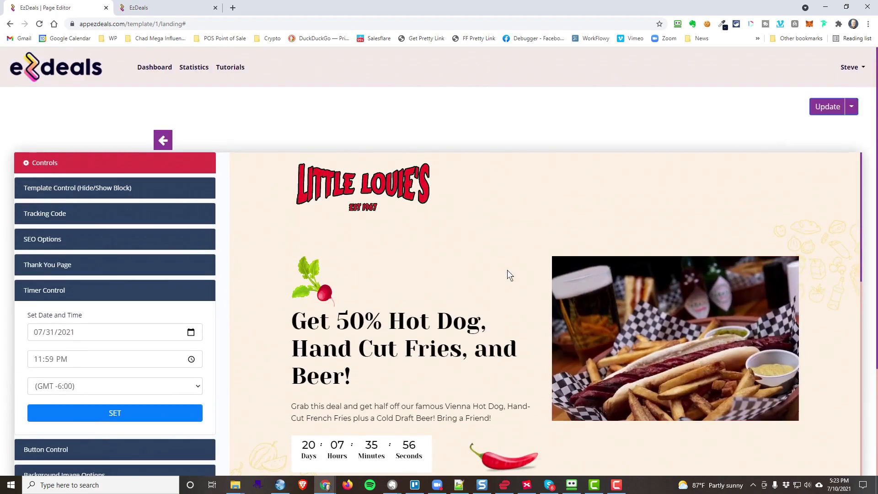
{"action": "scroll", "coordinate": [441, 296], "scroll_direction": "down", "scroll_amount": 10}
{"action": "scroll", "coordinate": [442, 296], "scroll_direction": "down", "scroll_amount": 6}
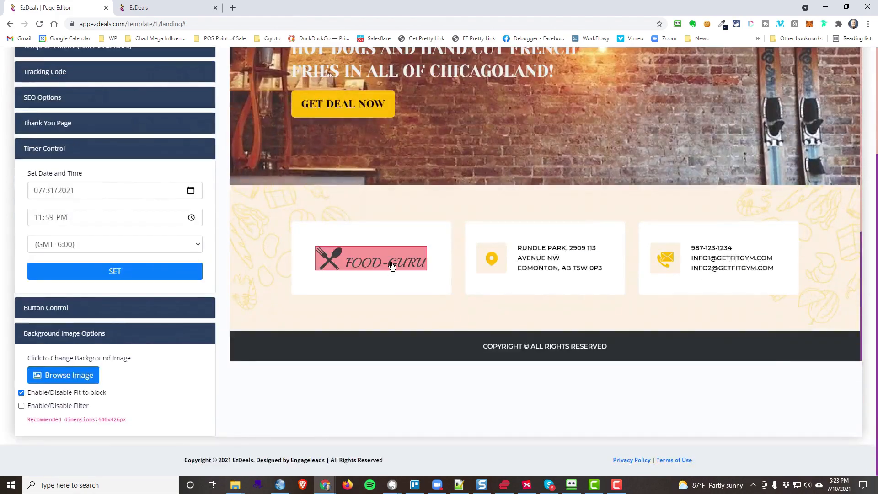
{"action": "left_click", "coordinate": [391, 264]}
{"action": "left_click", "coordinate": [281, 110]}
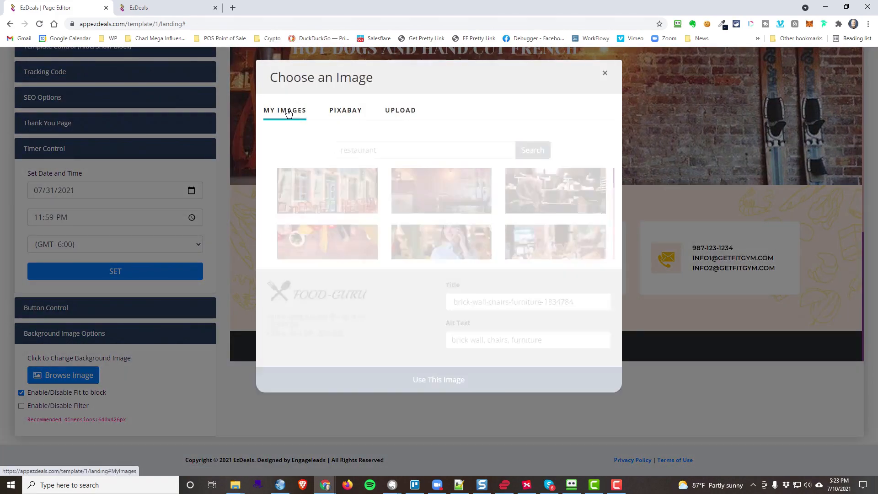
{"action": "left_click", "coordinate": [305, 158]}
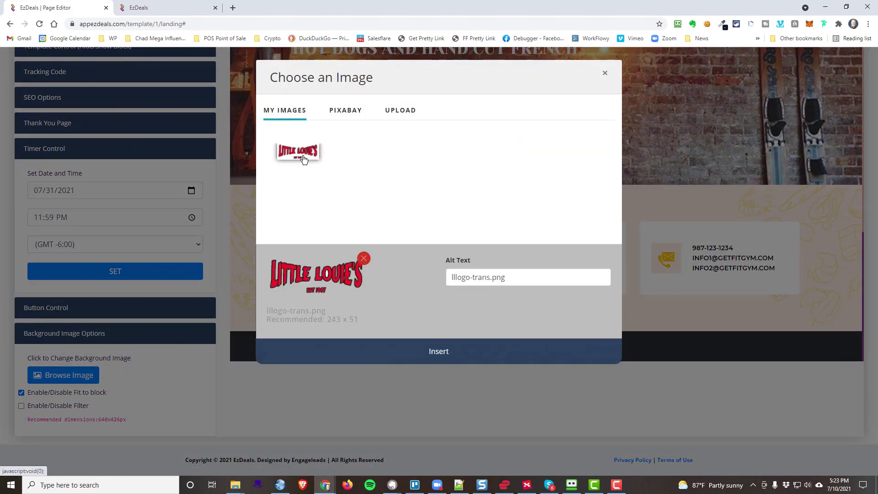
{"action": "left_click", "coordinate": [440, 355]}
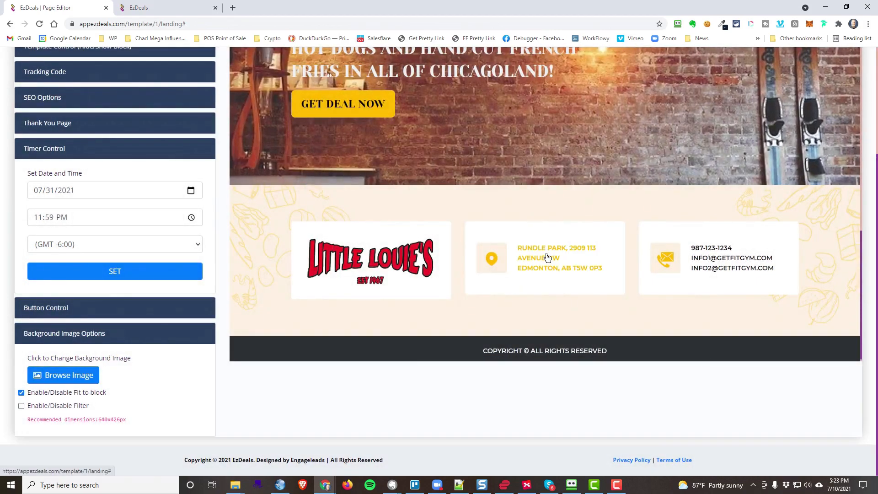
Open the footer's address text for editing and close its editor without applying changes.
{"action": "left_click", "coordinate": [548, 257]}
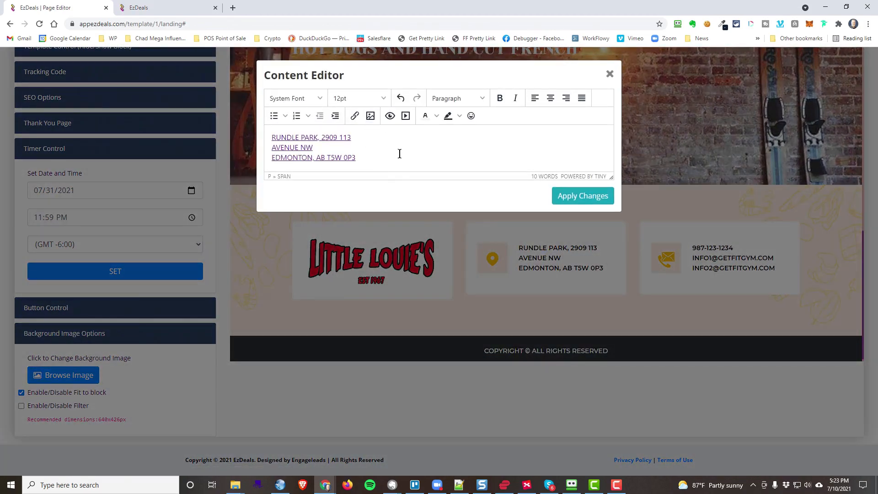
{"action": "left_click", "coordinate": [611, 75]}
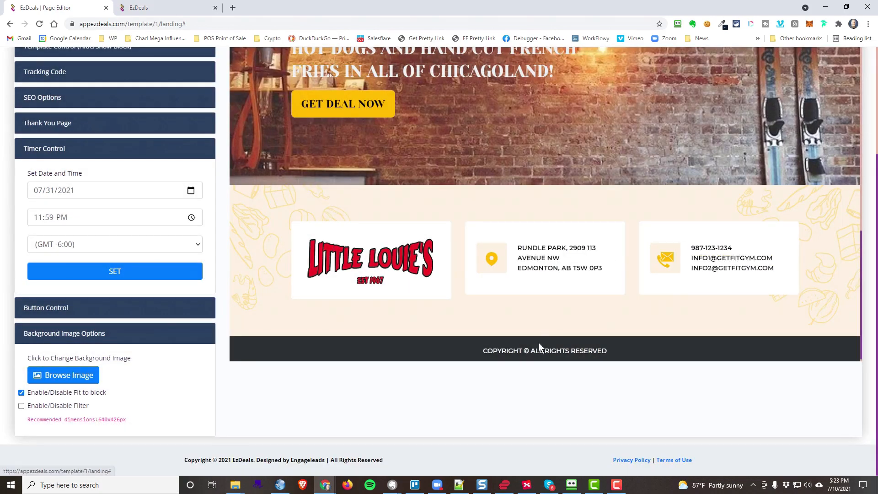
Update the published landing page with the banner and footer edits and finish the publishing options.
{"action": "scroll", "coordinate": [796, 291], "scroll_direction": "up", "scroll_amount": 10}
{"action": "scroll", "coordinate": [796, 289], "scroll_direction": "up", "scroll_amount": 6}
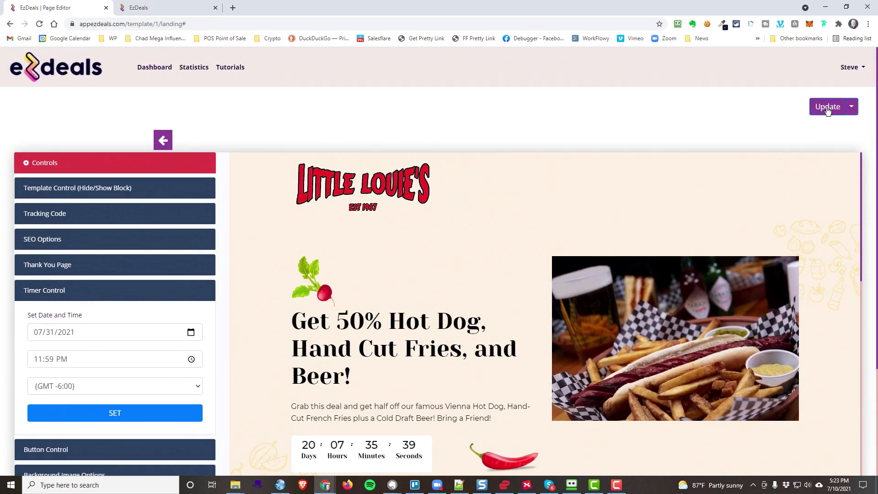
{"action": "left_click", "coordinate": [828, 108]}
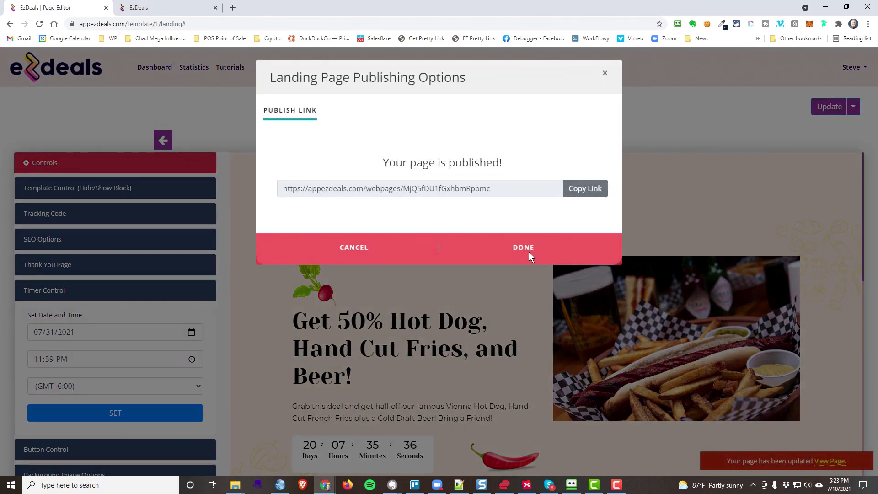
{"action": "left_click", "coordinate": [528, 251]}
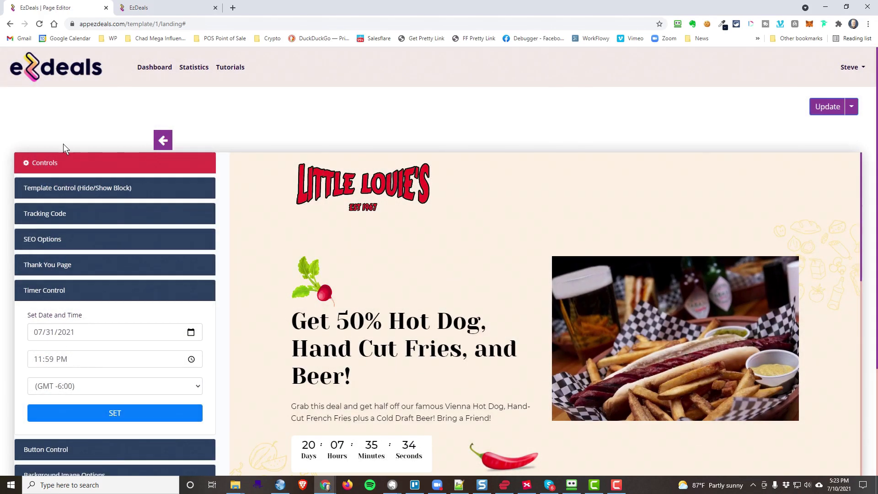
Try hiding and reshowing the Header, Main and Service sections with the template's block visibility controls.
{"action": "left_click", "coordinate": [72, 191]}
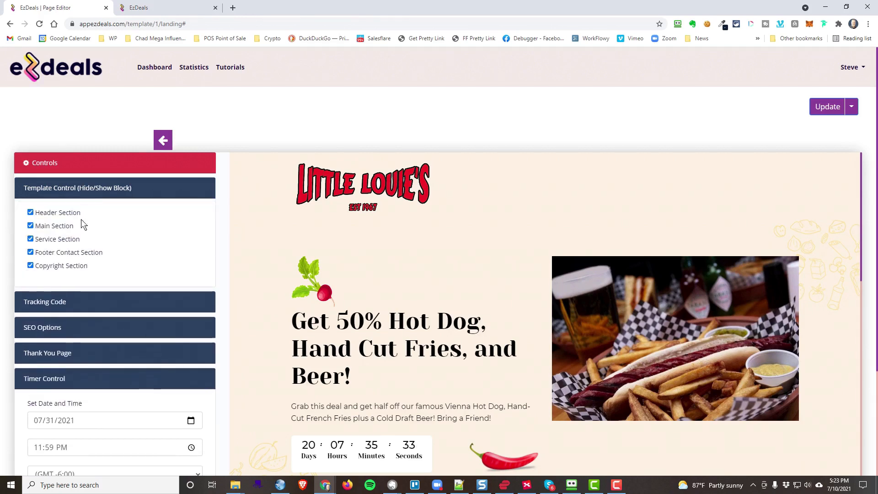
{"action": "left_click", "coordinate": [30, 213]}
{"action": "left_click", "coordinate": [30, 213]}
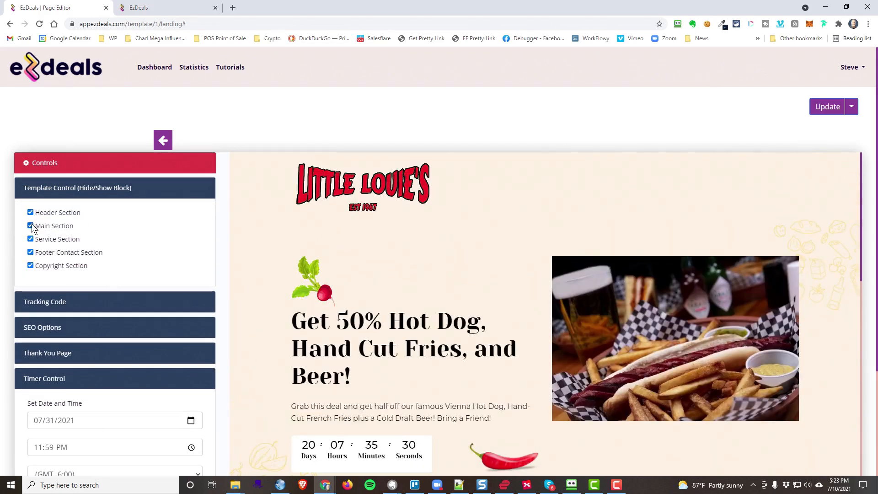
{"action": "left_click", "coordinate": [30, 226]}
{"action": "left_click", "coordinate": [30, 226]}
{"action": "left_click", "coordinate": [31, 239]}
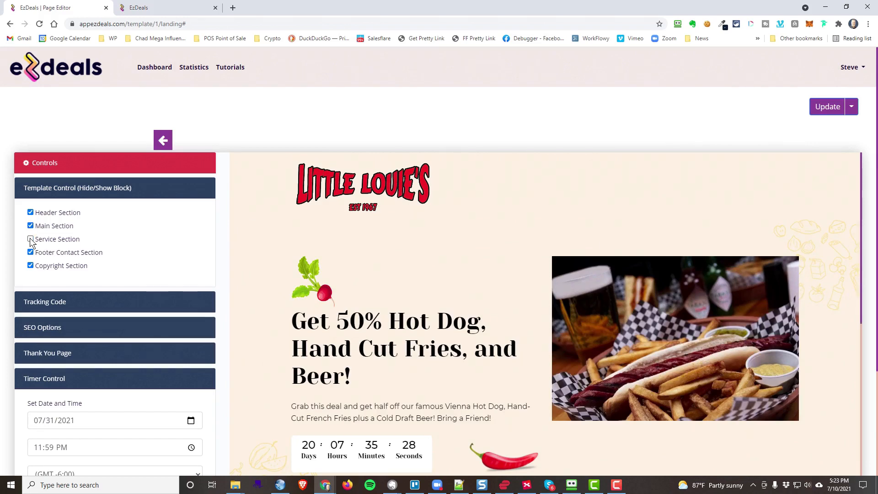
{"action": "left_click", "coordinate": [31, 239]}
Review the Google Analytics and FB retargeting code fields, and the page title, meta keywords and description options.
{"action": "scroll", "coordinate": [130, 259], "scroll_direction": "down", "scroll_amount": 2}
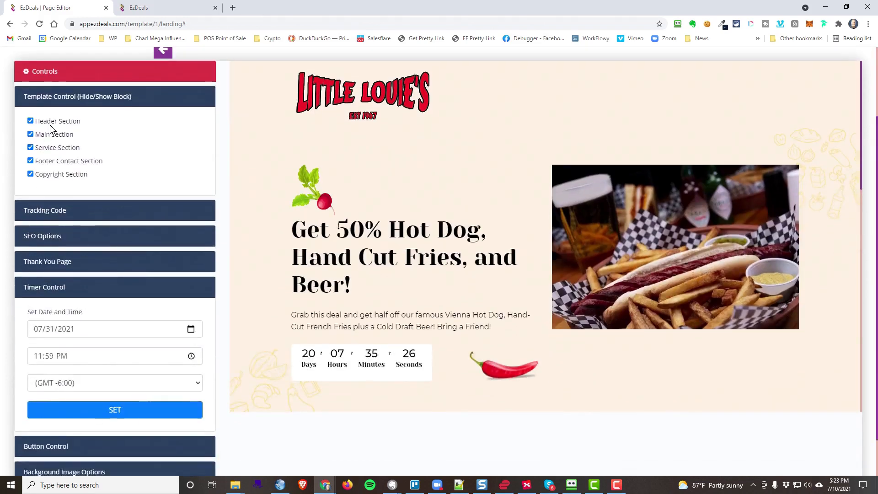
{"action": "left_click", "coordinate": [93, 215]}
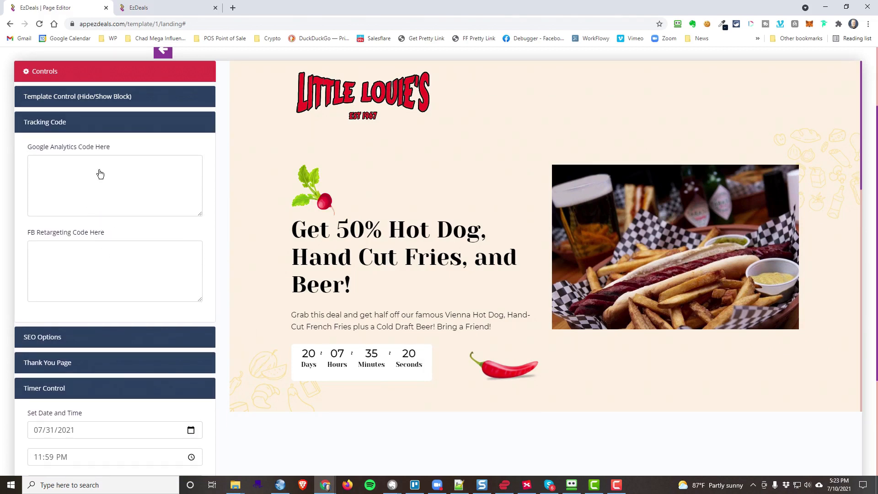
{"action": "left_click", "coordinate": [91, 339]}
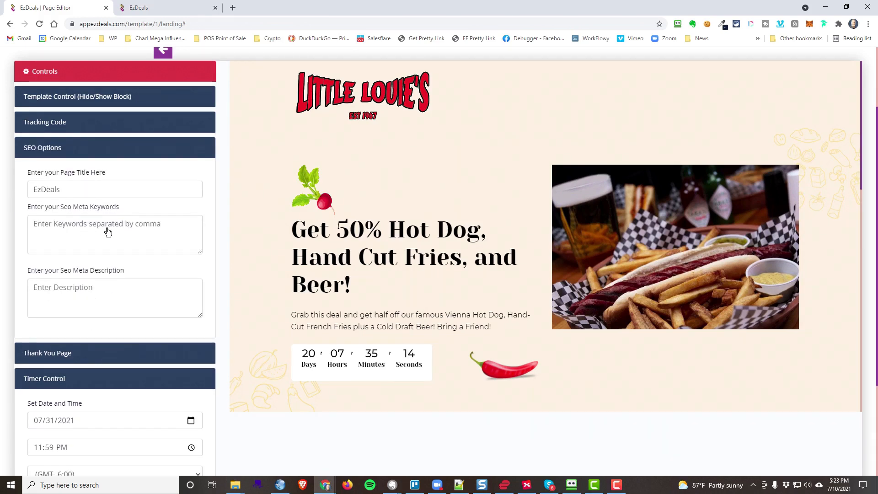
{"action": "scroll", "coordinate": [110, 298], "scroll_direction": "down", "scroll_amount": 3}
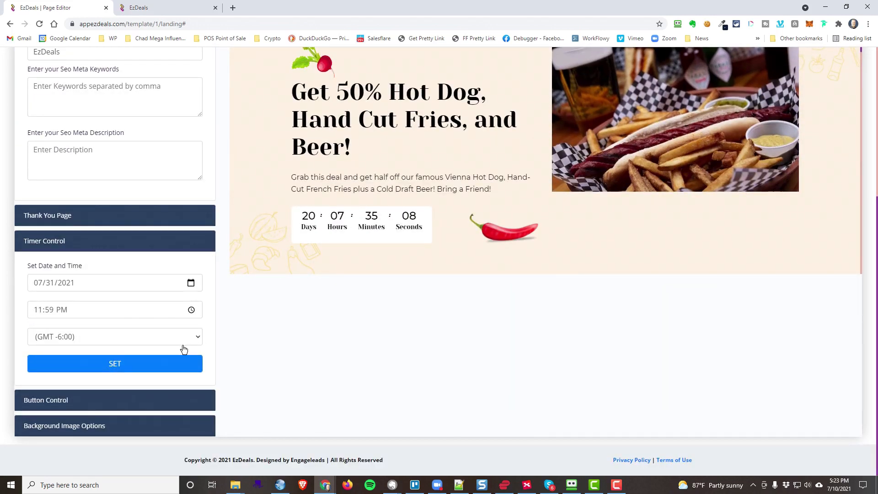
Update the deal page again and dismiss the publishing options.
{"action": "scroll", "coordinate": [282, 377], "scroll_direction": "up", "scroll_amount": 5}
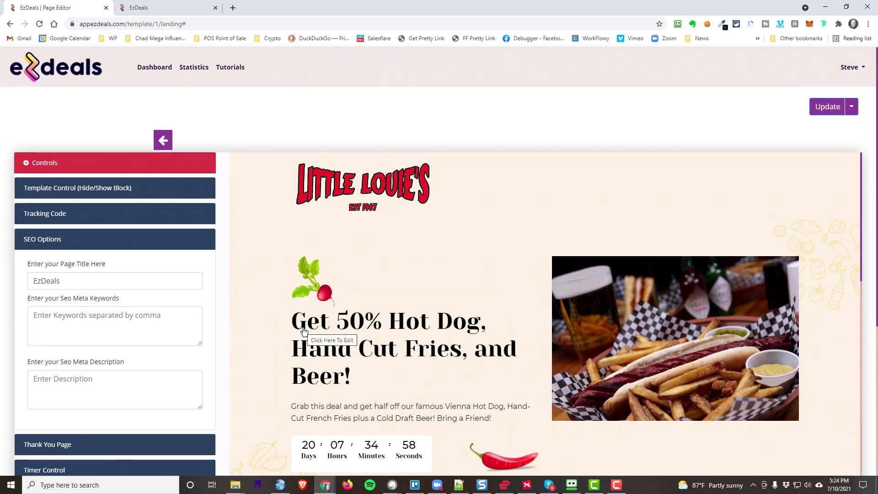
{"action": "left_click", "coordinate": [828, 106]}
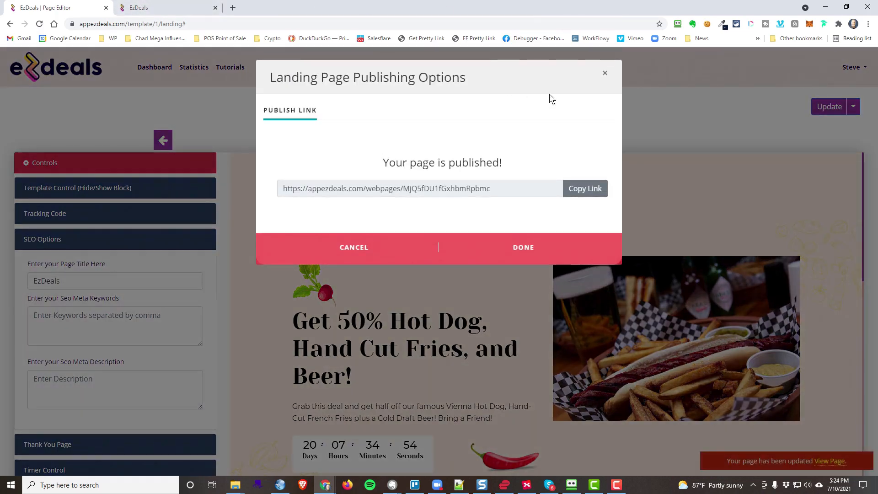
{"action": "left_click", "coordinate": [605, 73]}
Reload the published Little Louie's deal page in the other browser tab and review its offer, price boxes and banner.
{"action": "left_click", "coordinate": [176, 10]}
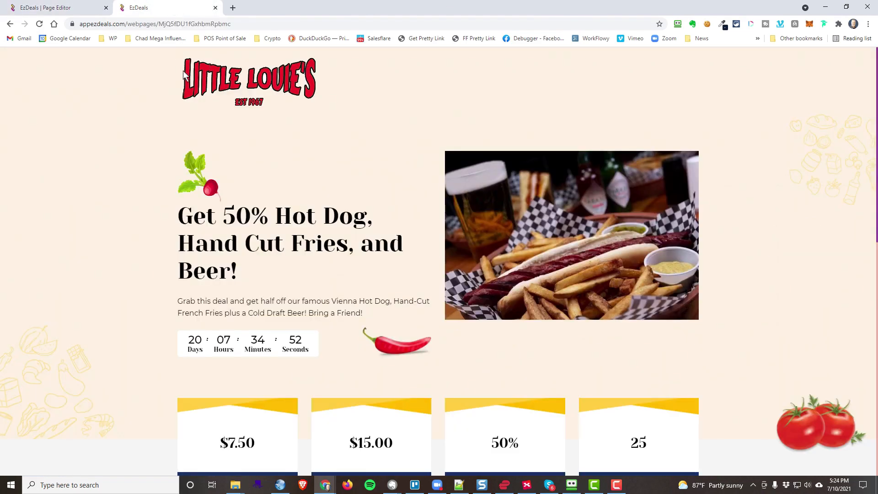
{"action": "left_click", "coordinate": [39, 24]}
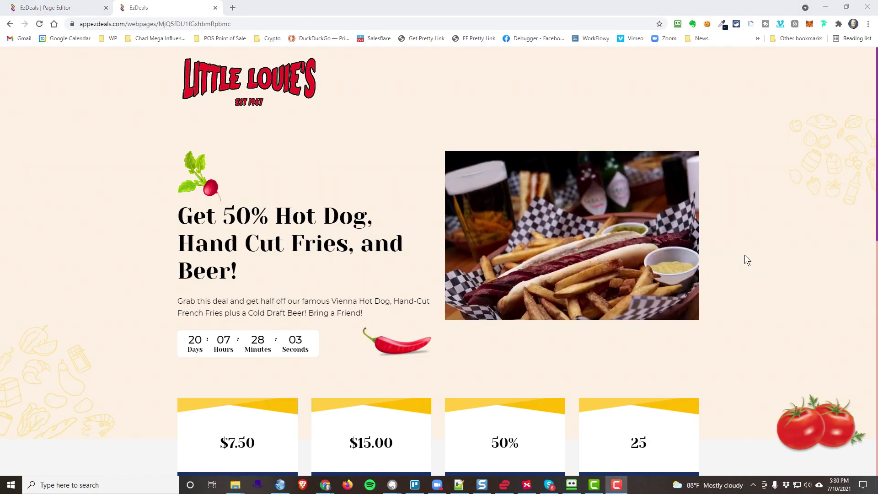
{"action": "scroll", "coordinate": [745, 254], "scroll_direction": "down", "scroll_amount": 2}
{"action": "scroll", "coordinate": [744, 261], "scroll_direction": "down", "scroll_amount": 5}
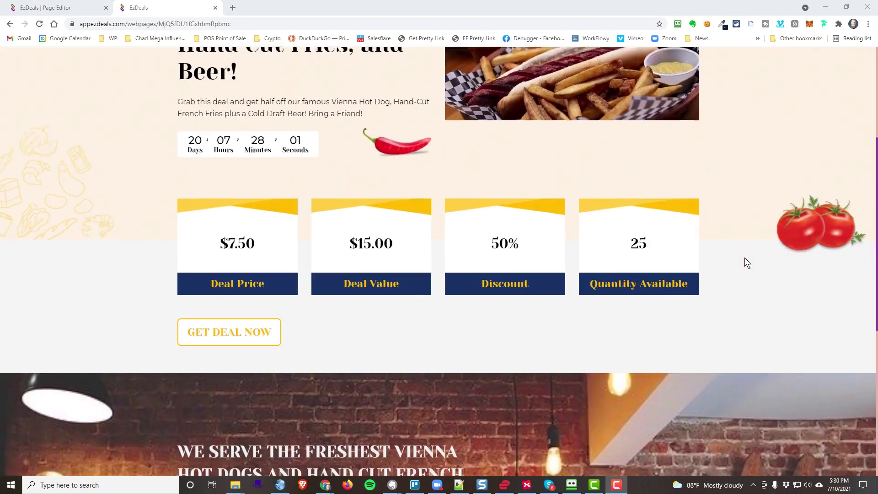
{"action": "scroll", "coordinate": [745, 259], "scroll_direction": "down", "scroll_amount": 4}
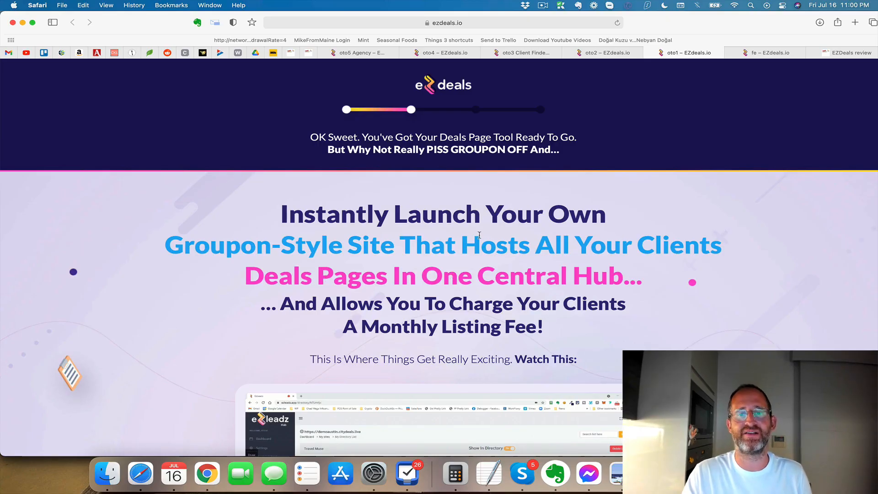
Read through the oto1 sales page on the Groupon-style deals site upgrade, down to its price and cart offer.
{"action": "scroll", "coordinate": [494, 234], "scroll_direction": "down", "scroll_amount": 2}
{"action": "scroll", "coordinate": [494, 234], "scroll_direction": "down", "scroll_amount": 4}
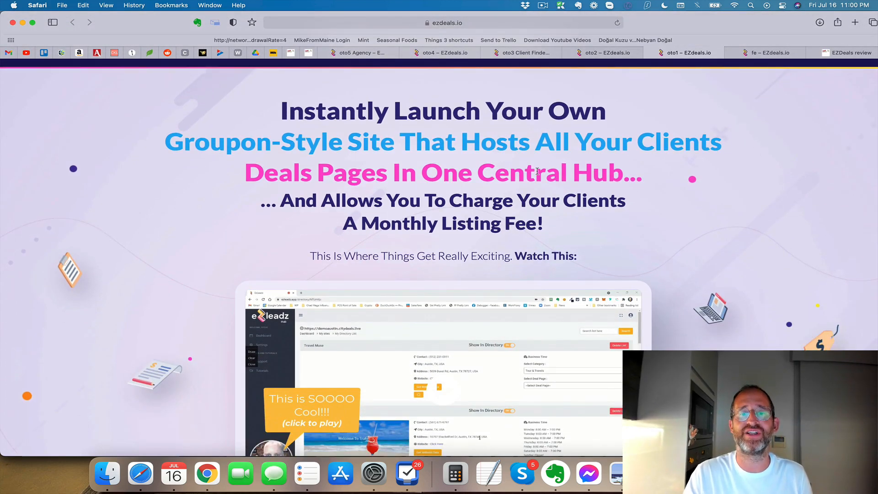
{"action": "scroll", "coordinate": [576, 131], "scroll_direction": "down", "scroll_amount": 3}
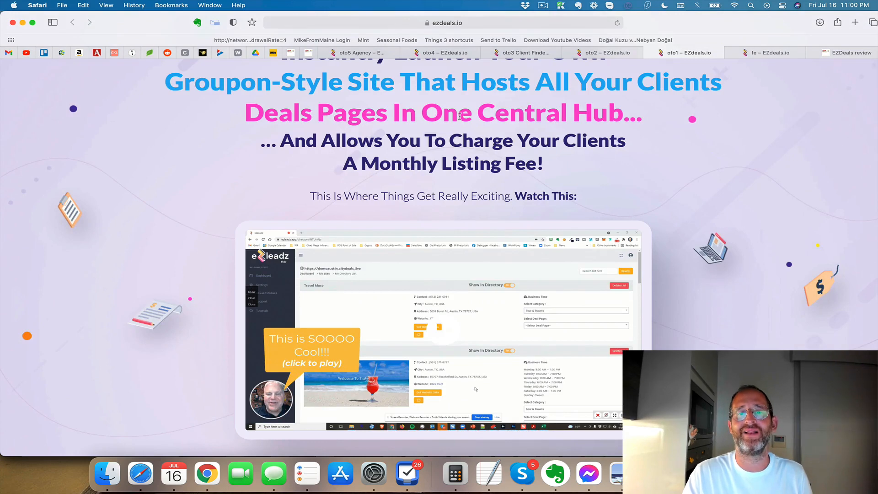
{"action": "scroll", "coordinate": [538, 142], "scroll_direction": "down", "scroll_amount": 2}
{"action": "scroll", "coordinate": [538, 143], "scroll_direction": "down", "scroll_amount": 10}
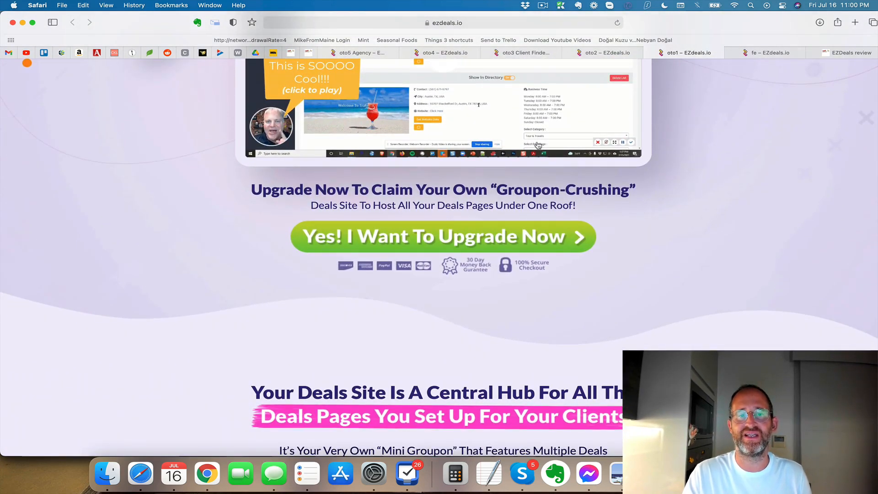
{"action": "scroll", "coordinate": [539, 145], "scroll_direction": "down", "scroll_amount": 15}
{"action": "scroll", "coordinate": [539, 145], "scroll_direction": "down", "scroll_amount": 20}
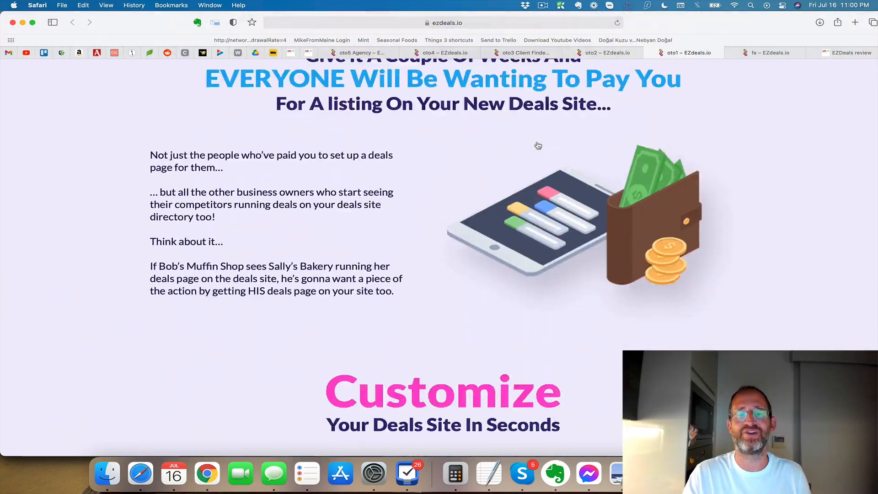
{"action": "scroll", "coordinate": [539, 146], "scroll_direction": "down", "scroll_amount": 20}
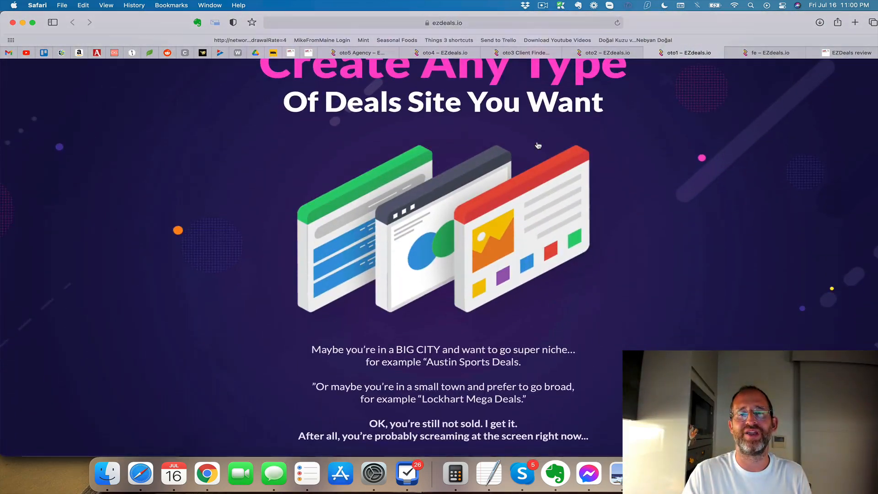
{"action": "scroll", "coordinate": [539, 145], "scroll_direction": "down", "scroll_amount": 20}
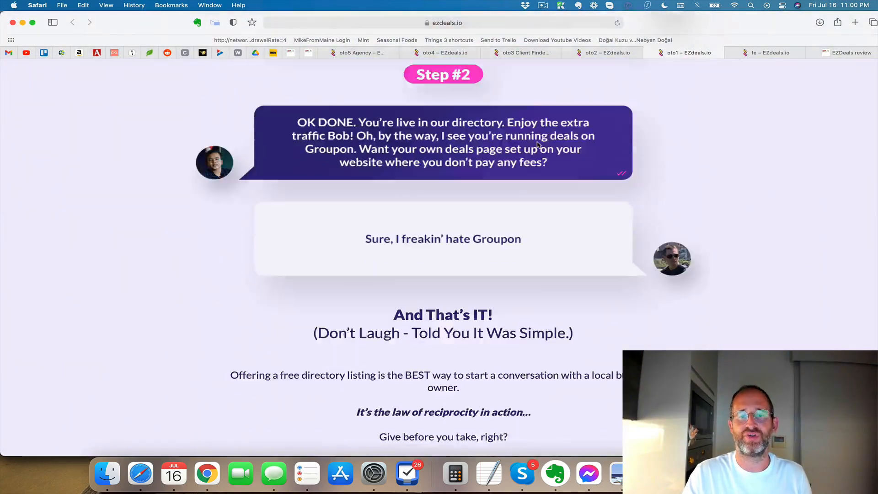
{"action": "scroll", "coordinate": [538, 145], "scroll_direction": "down", "scroll_amount": 20}
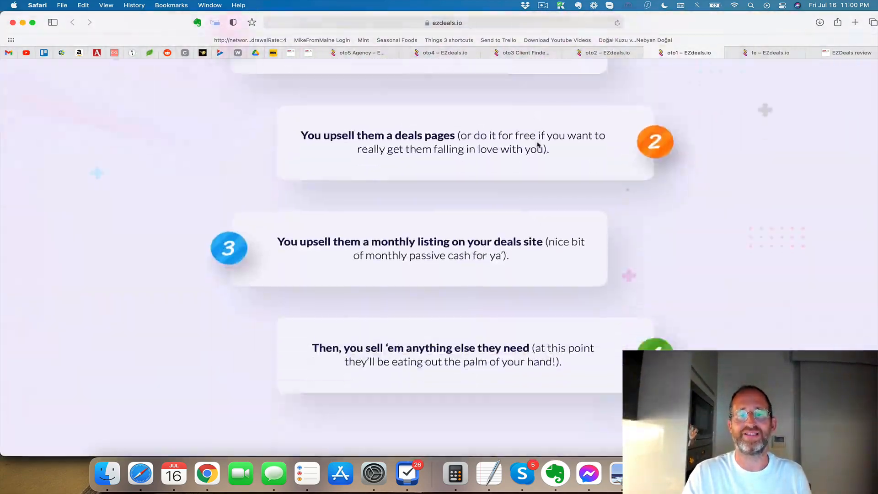
{"action": "scroll", "coordinate": [539, 145], "scroll_direction": "down", "scroll_amount": 20}
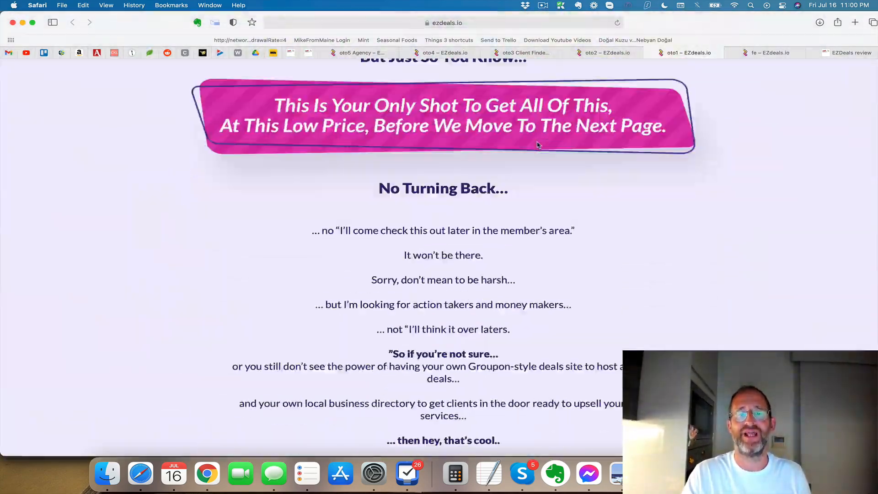
{"action": "scroll", "coordinate": [538, 144], "scroll_direction": "up", "scroll_amount": 15}
{"action": "scroll", "coordinate": [538, 145], "scroll_direction": "up", "scroll_amount": 3}
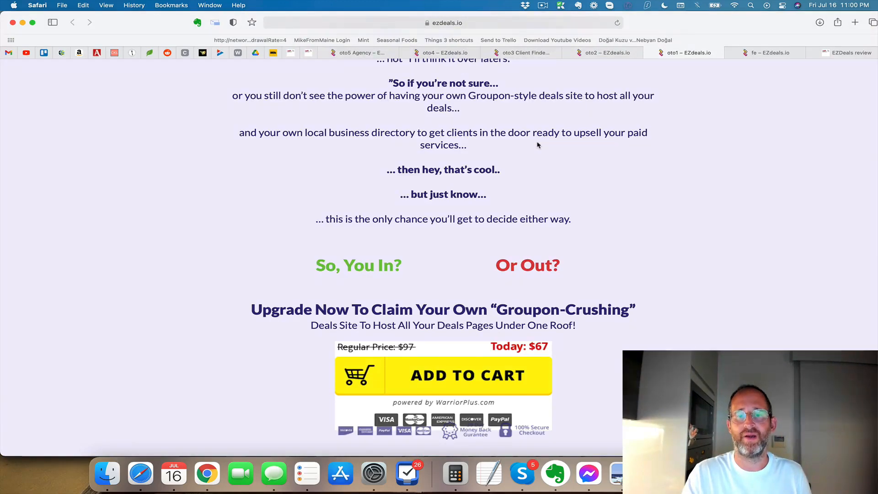
{"action": "scroll", "coordinate": [709, 347], "scroll_direction": "down", "scroll_amount": 3}
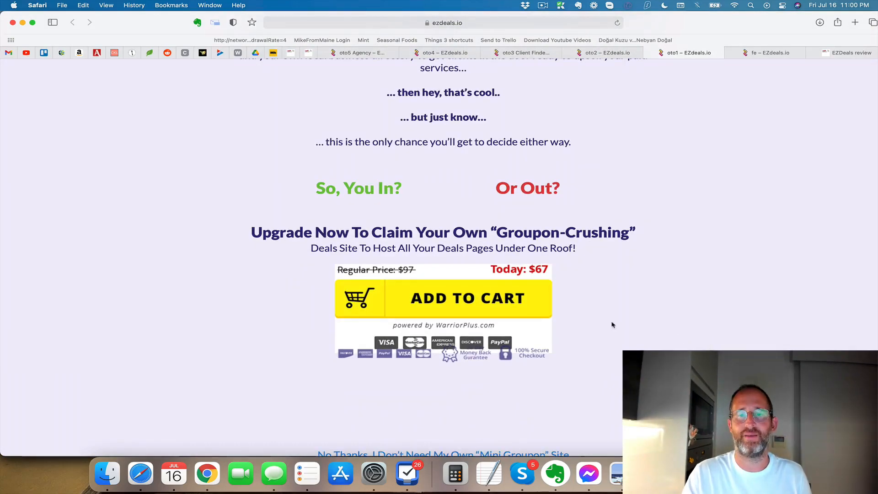
Read through the oto2 sales page on the Revenue Booster Pack, covering its three revenue streams and the price and cart offer.
{"action": "left_click", "coordinate": [614, 53]}
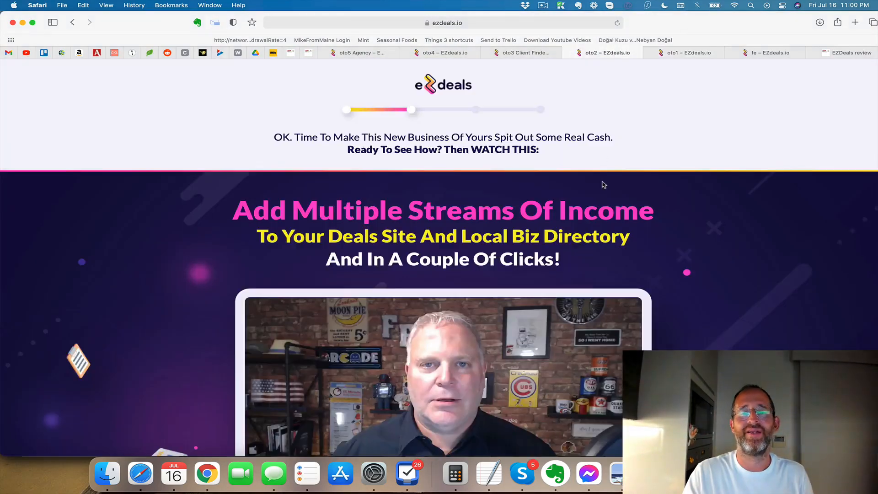
{"action": "scroll", "coordinate": [592, 221], "scroll_direction": "down", "scroll_amount": 3}
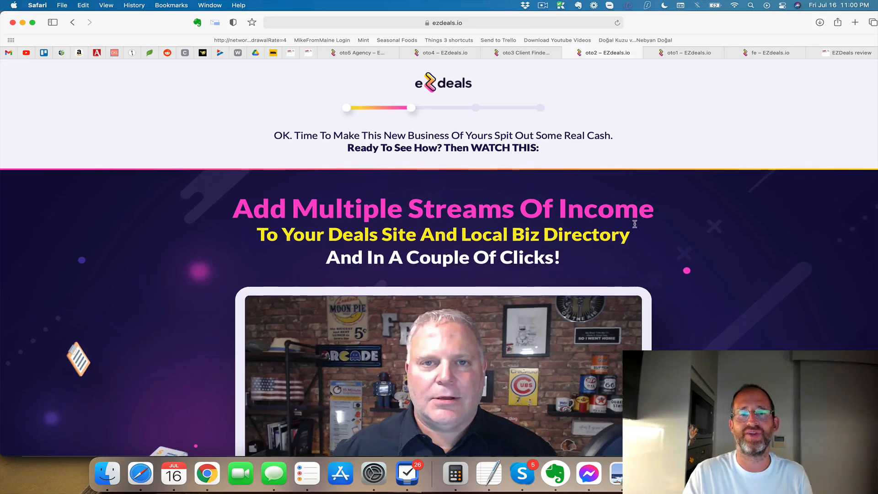
{"action": "scroll", "coordinate": [540, 186], "scroll_direction": "down", "scroll_amount": 5}
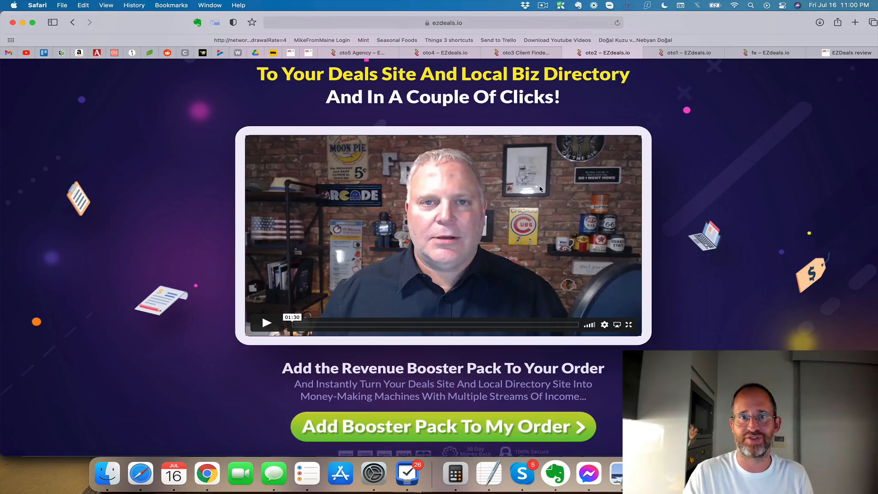
{"action": "scroll", "coordinate": [540, 188], "scroll_direction": "down", "scroll_amount": 1}
{"action": "scroll", "coordinate": [540, 189], "scroll_direction": "down", "scroll_amount": 20}
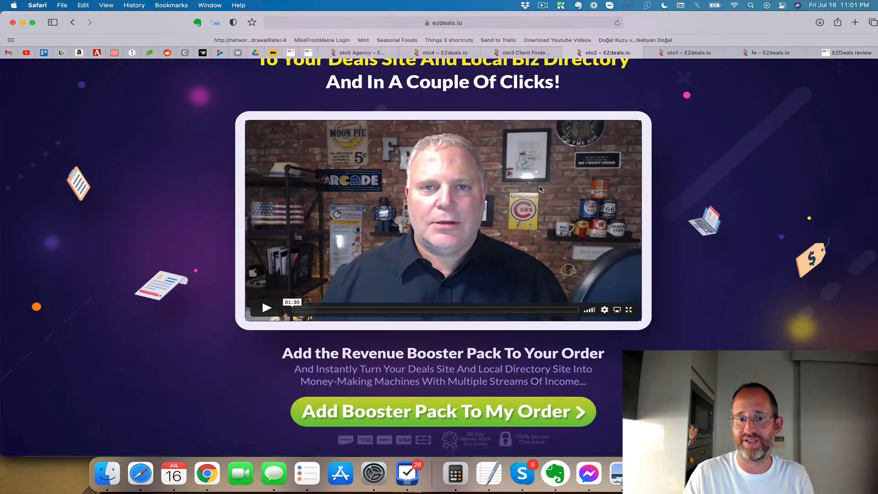
{"action": "scroll", "coordinate": [540, 189], "scroll_direction": "down", "scroll_amount": 8}
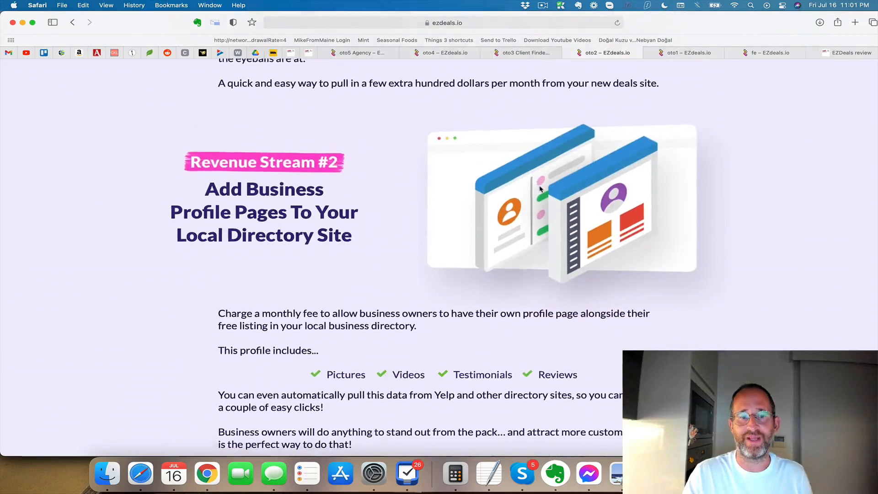
{"action": "scroll", "coordinate": [541, 189], "scroll_direction": "up", "scroll_amount": 11}
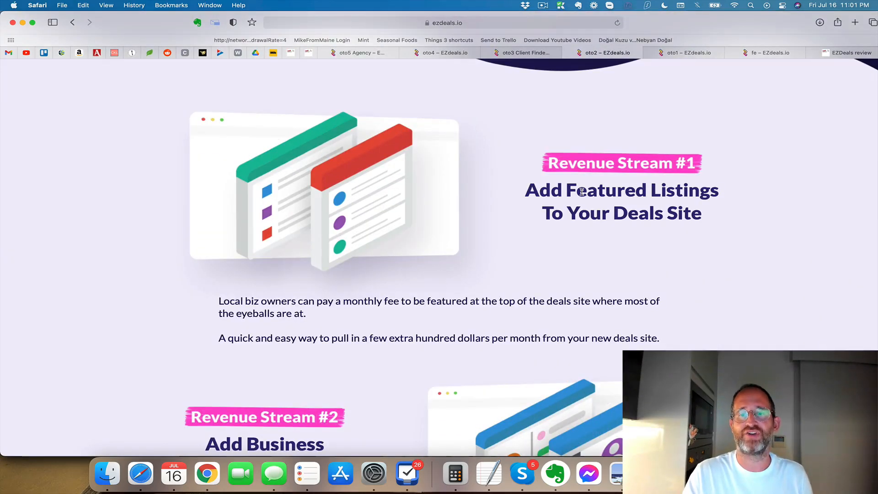
{"action": "scroll", "coordinate": [582, 191], "scroll_direction": "down", "scroll_amount": 13}
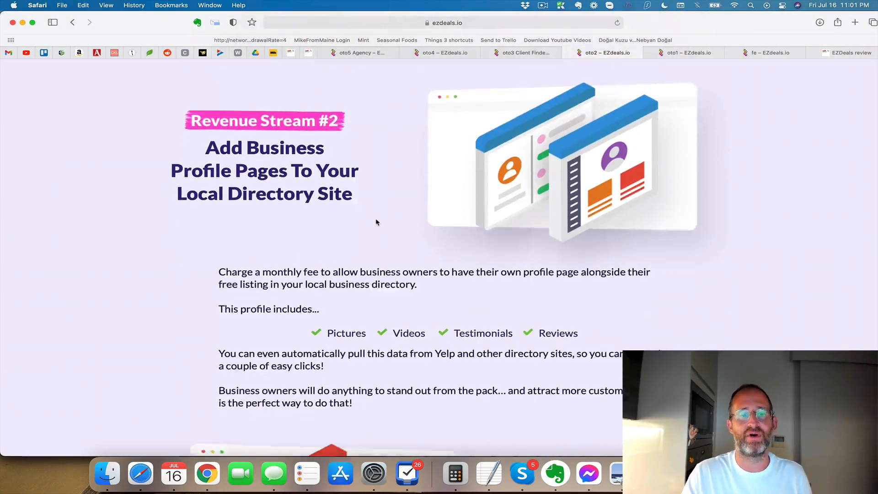
{"action": "scroll", "coordinate": [378, 222], "scroll_direction": "down", "scroll_amount": 12}
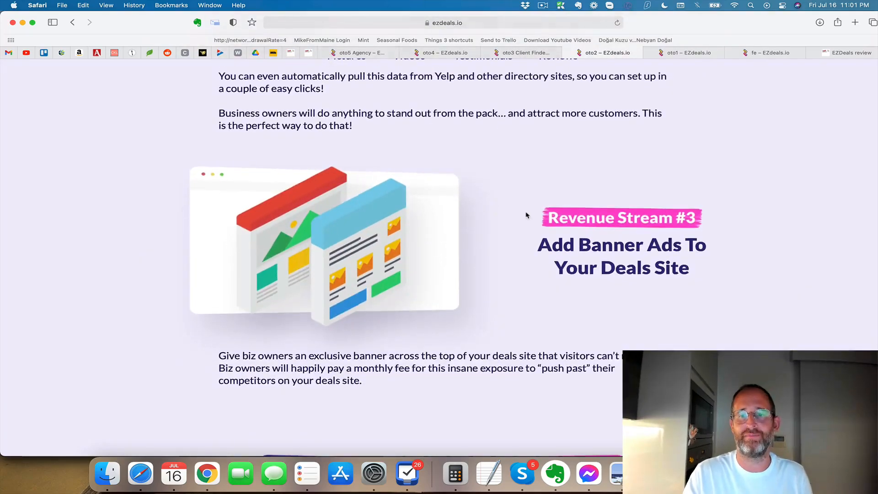
{"action": "scroll", "coordinate": [526, 215], "scroll_direction": "down", "scroll_amount": 20}
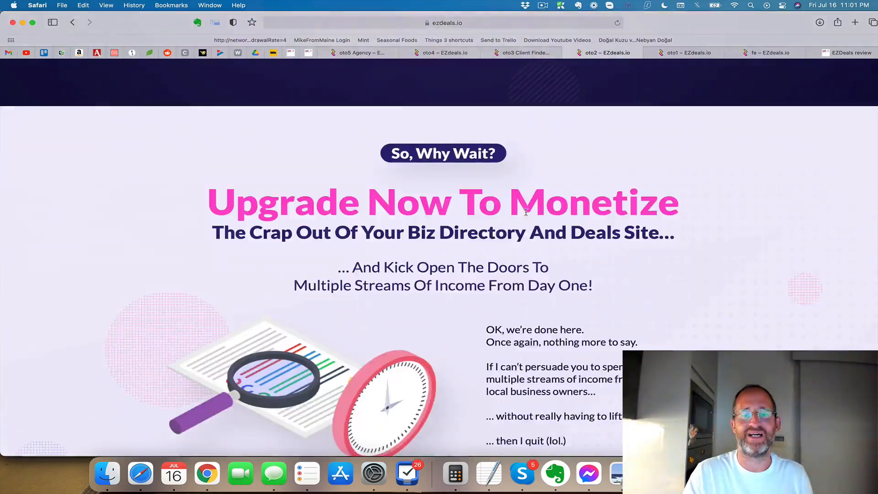
{"action": "scroll", "coordinate": [526, 212], "scroll_direction": "down", "scroll_amount": 20}
{"action": "scroll", "coordinate": [526, 212], "scroll_direction": "up", "scroll_amount": 20}
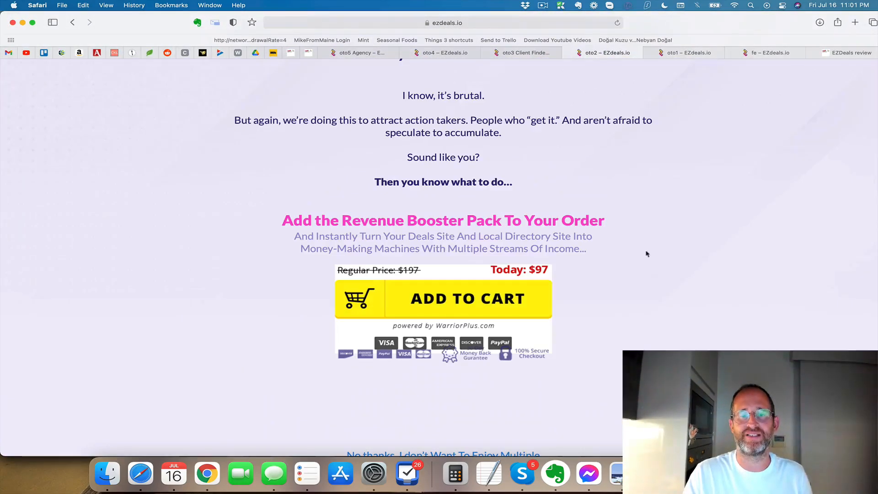
Read through the oto3 Client Finder sales page, down to its quarterly subscription and one-time pricing options.
{"action": "left_click", "coordinate": [526, 59]}
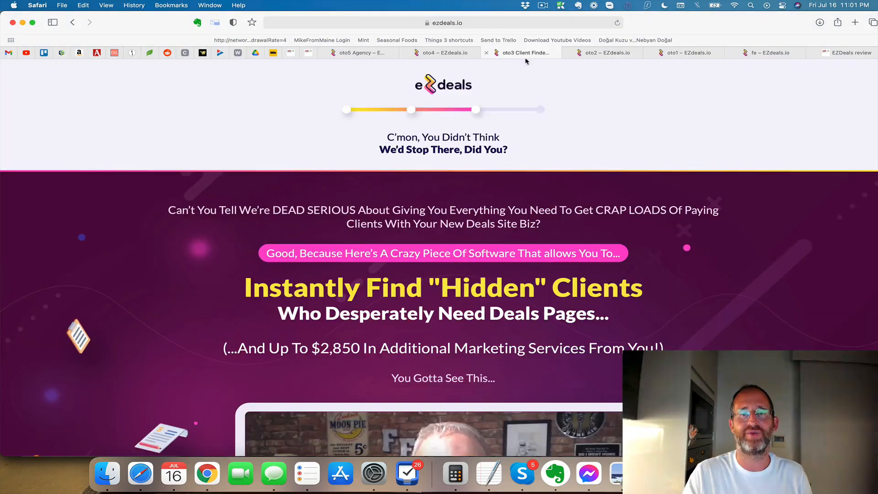
{"action": "scroll", "coordinate": [519, 210], "scroll_direction": "down", "scroll_amount": 5}
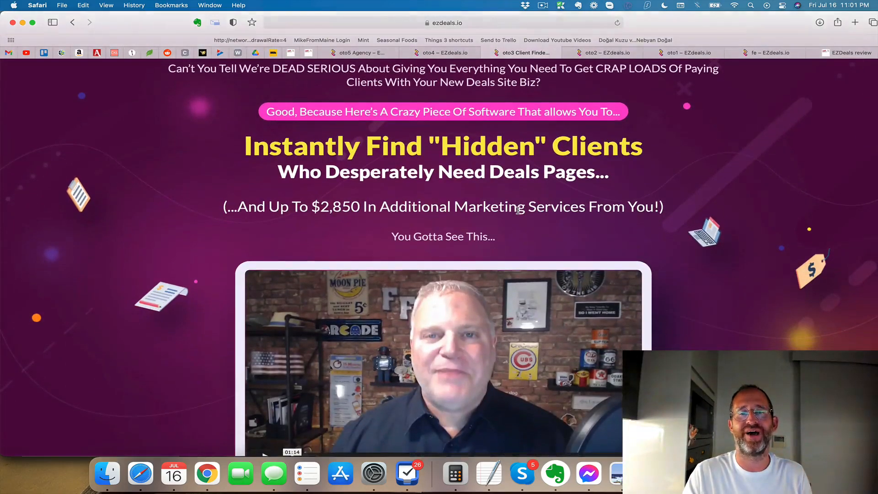
{"action": "scroll", "coordinate": [518, 210], "scroll_direction": "down", "scroll_amount": 15}
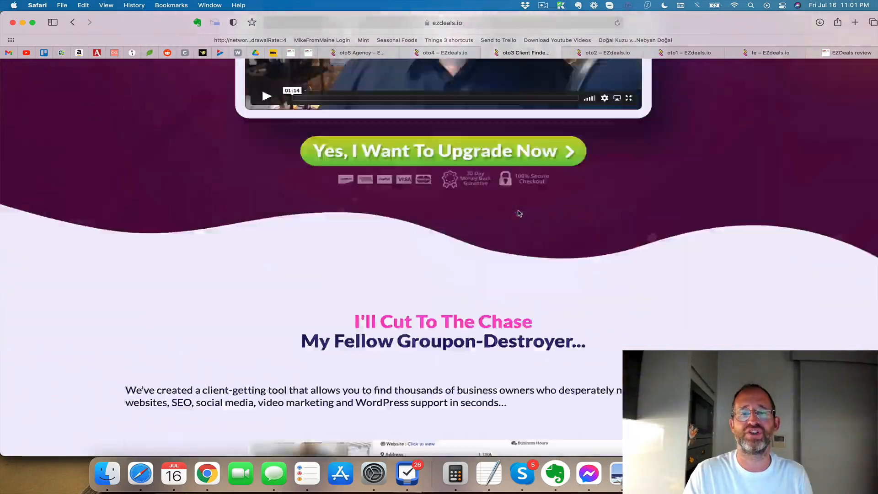
{"action": "scroll", "coordinate": [519, 214], "scroll_direction": "down", "scroll_amount": 20}
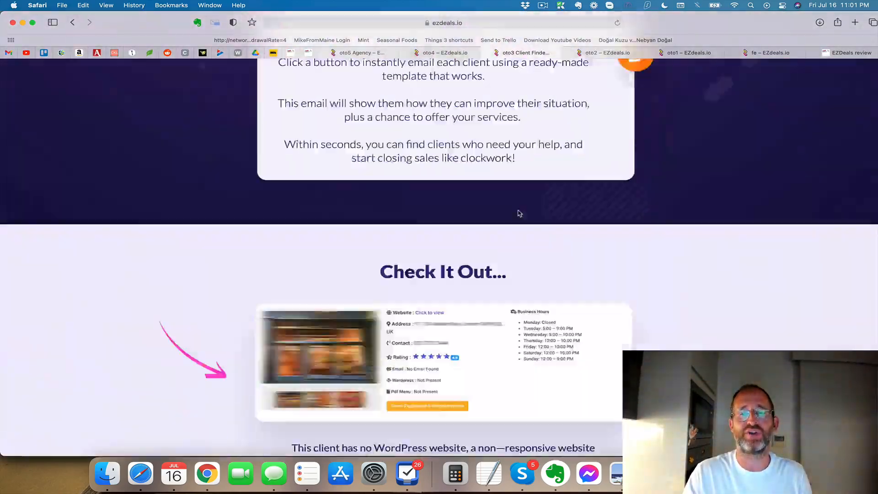
{"action": "scroll", "coordinate": [518, 214], "scroll_direction": "down", "scroll_amount": 20}
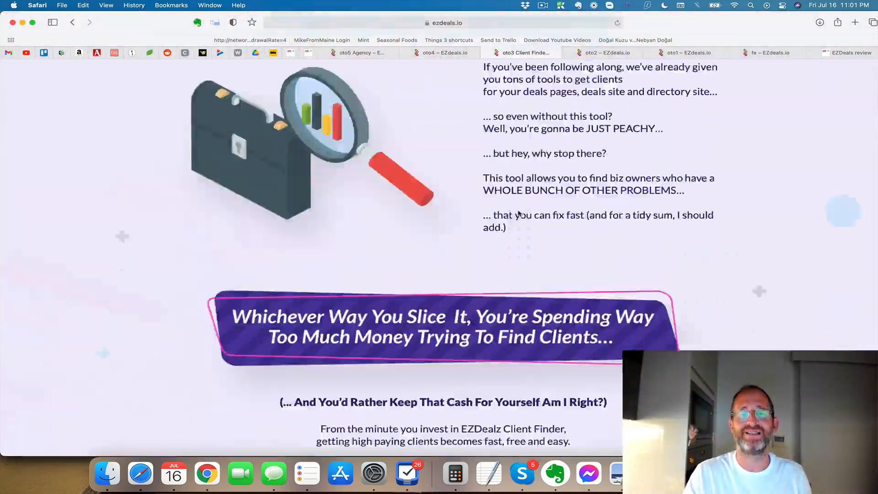
{"action": "scroll", "coordinate": [518, 214], "scroll_direction": "down", "scroll_amount": 20}
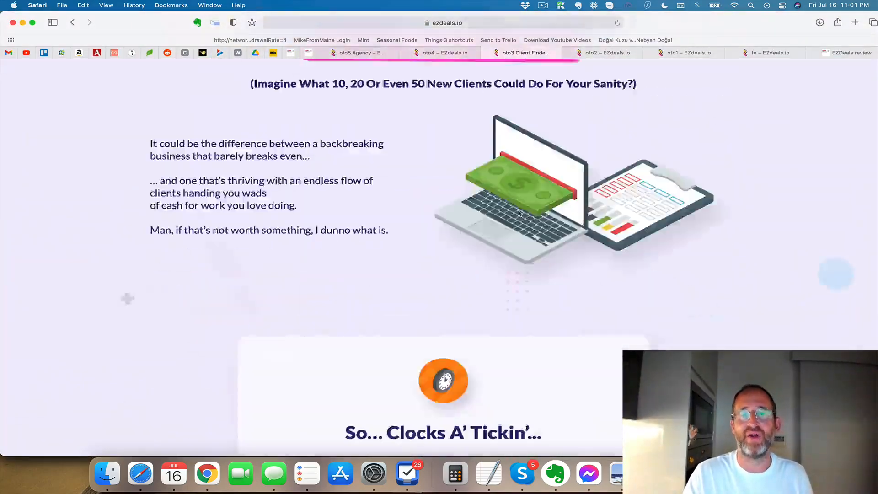
{"action": "scroll", "coordinate": [519, 214], "scroll_direction": "down", "scroll_amount": 20}
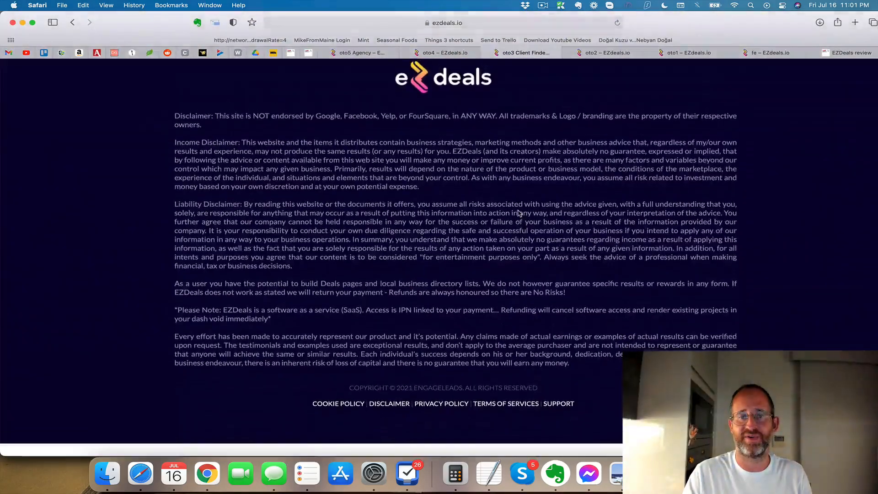
{"action": "scroll", "coordinate": [518, 214], "scroll_direction": "up", "scroll_amount": 10}
{"action": "scroll", "coordinate": [518, 213], "scroll_direction": "up", "scroll_amount": 1}
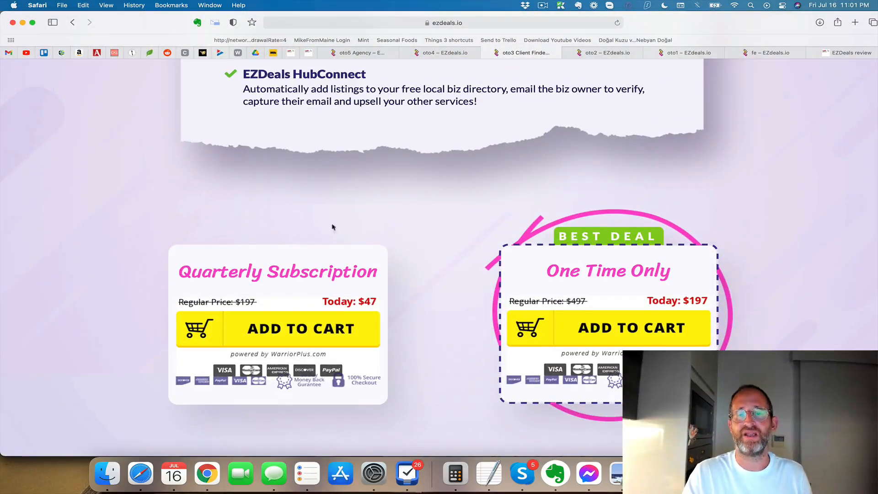